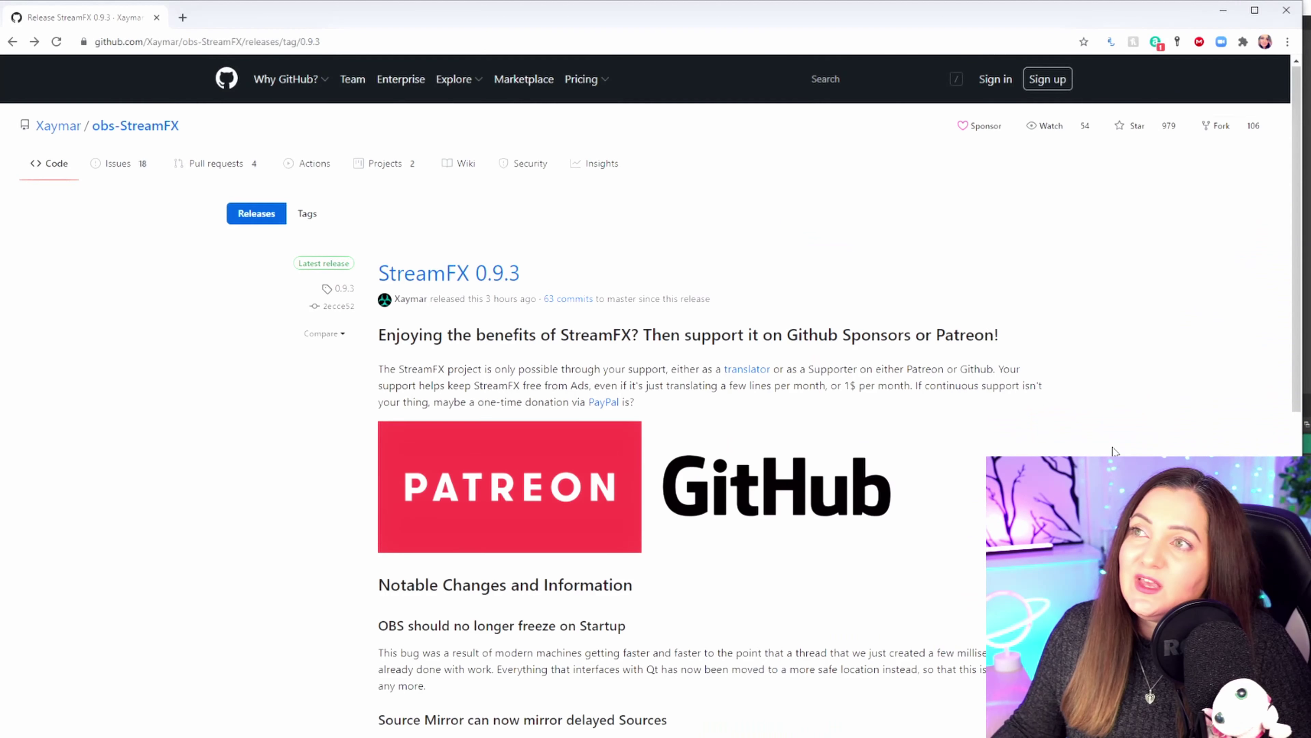
- Scroll the StreamFX 0.9.3 release page down to its 13-file Assets list
{"action": "scroll", "coordinate": [1113, 451], "scroll_direction": "down", "scroll_amount": 12}
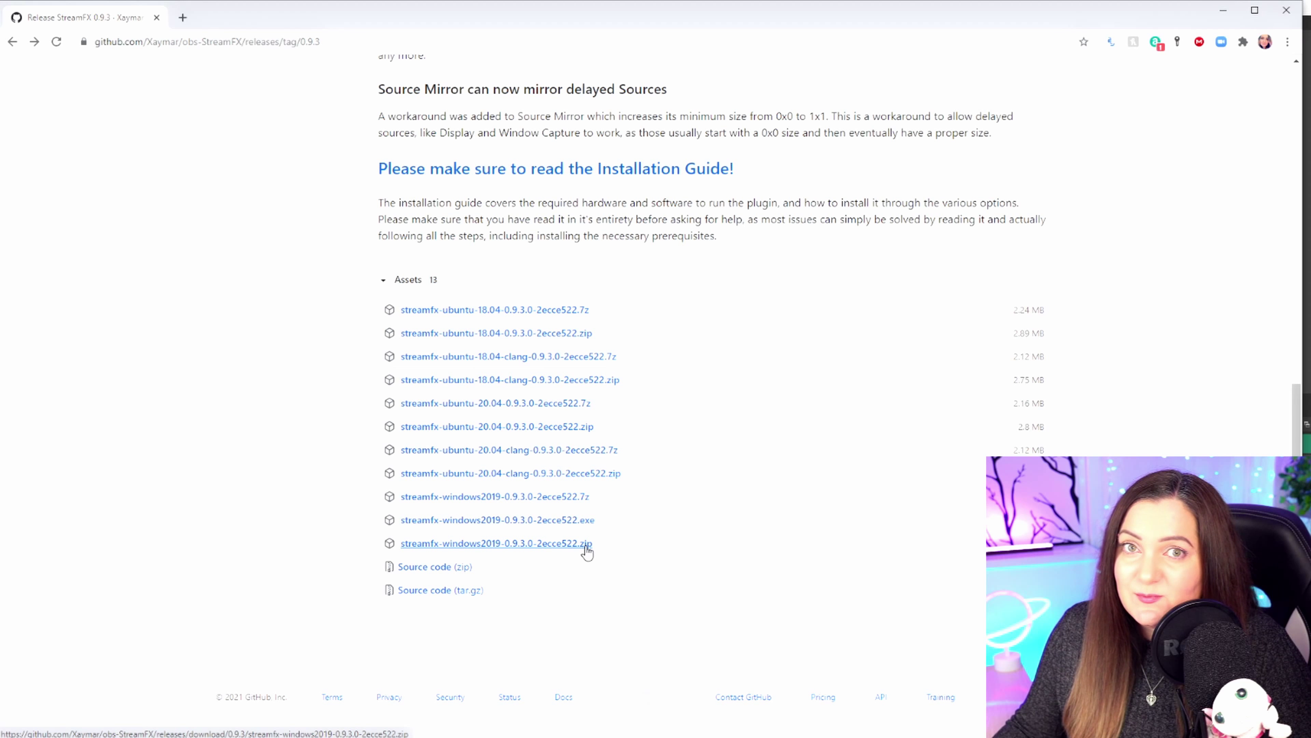
- Download the streamfx-windows2019 .exe installer, run it anyway, and accept the licence agreement
{"action": "left_click", "coordinate": [559, 523]}
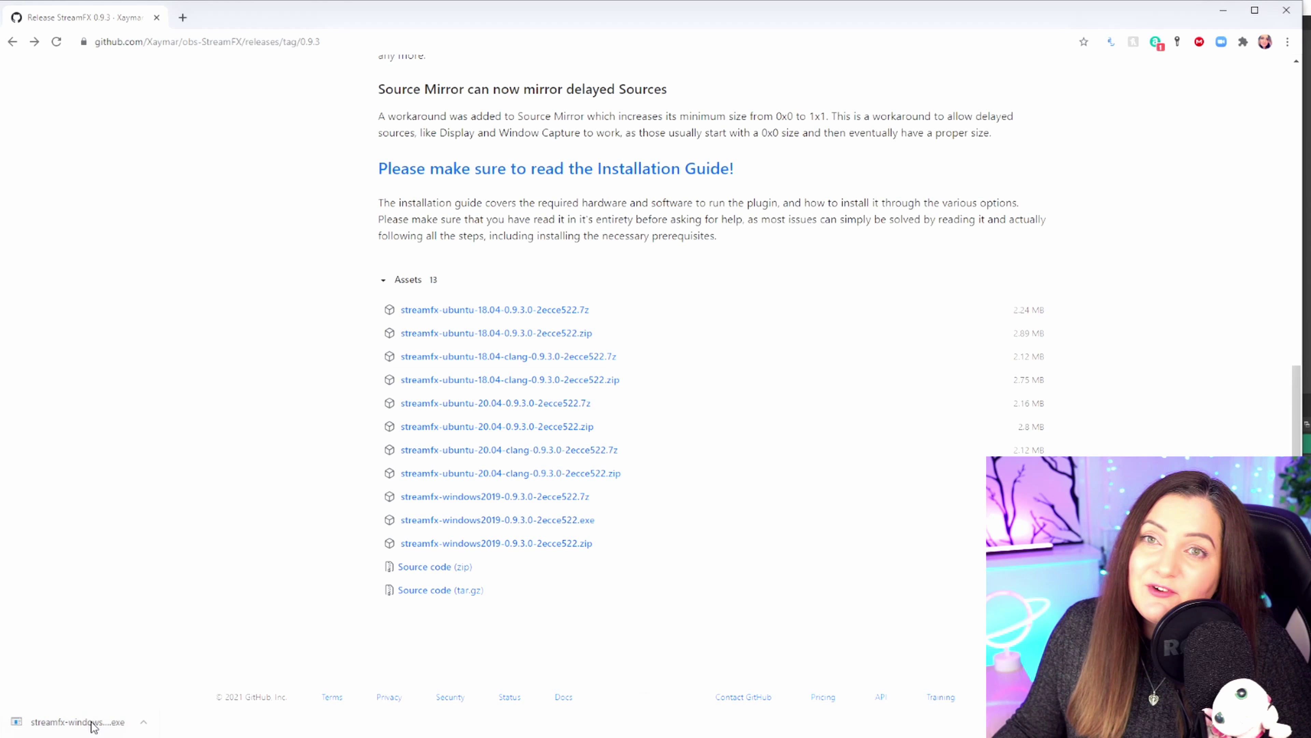
{"action": "left_click", "coordinate": [78, 722]}
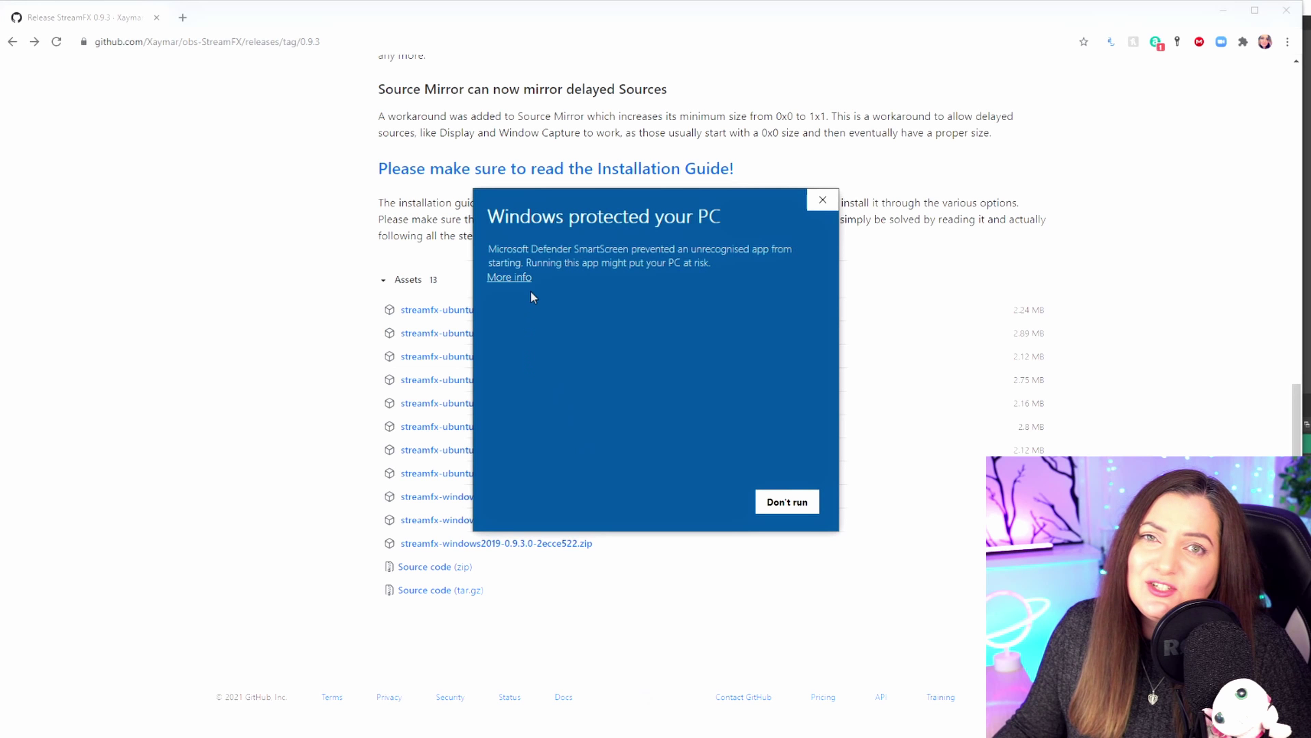
{"action": "left_click", "coordinate": [511, 277]}
{"action": "left_click", "coordinate": [693, 499]}
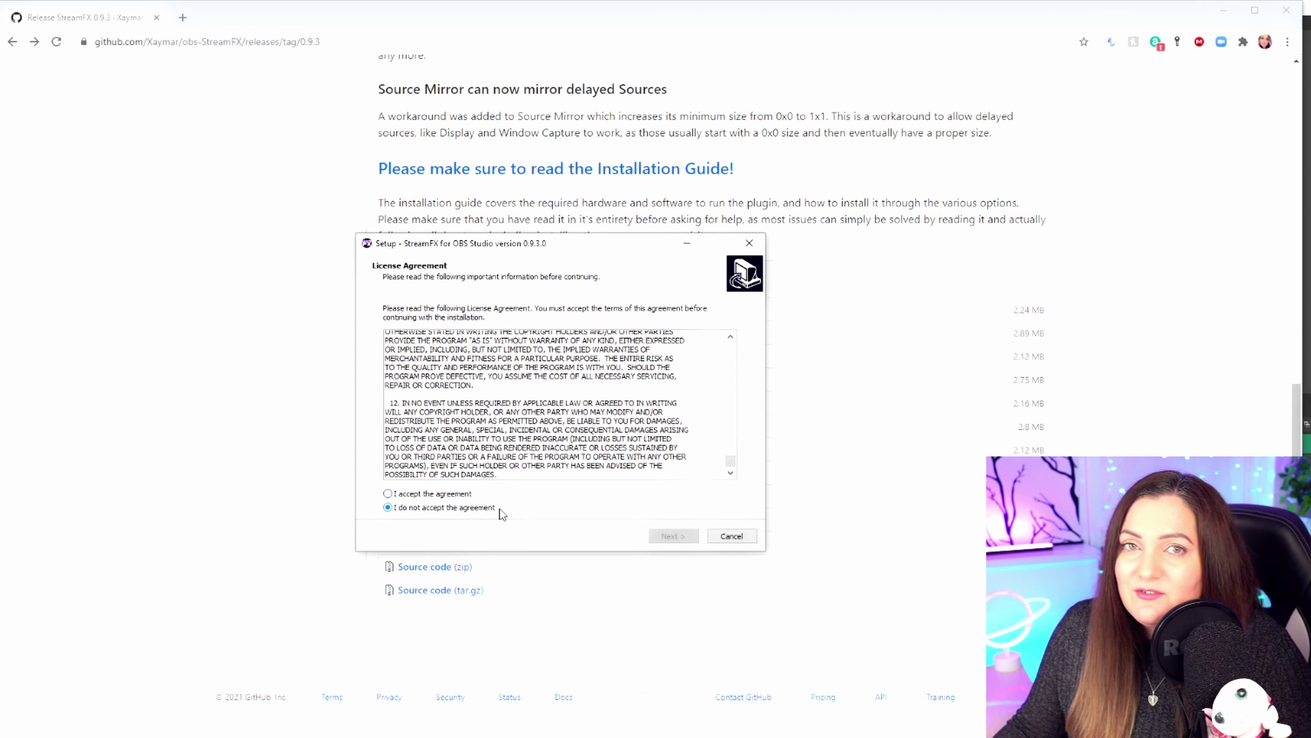
{"action": "left_click", "coordinate": [387, 493]}
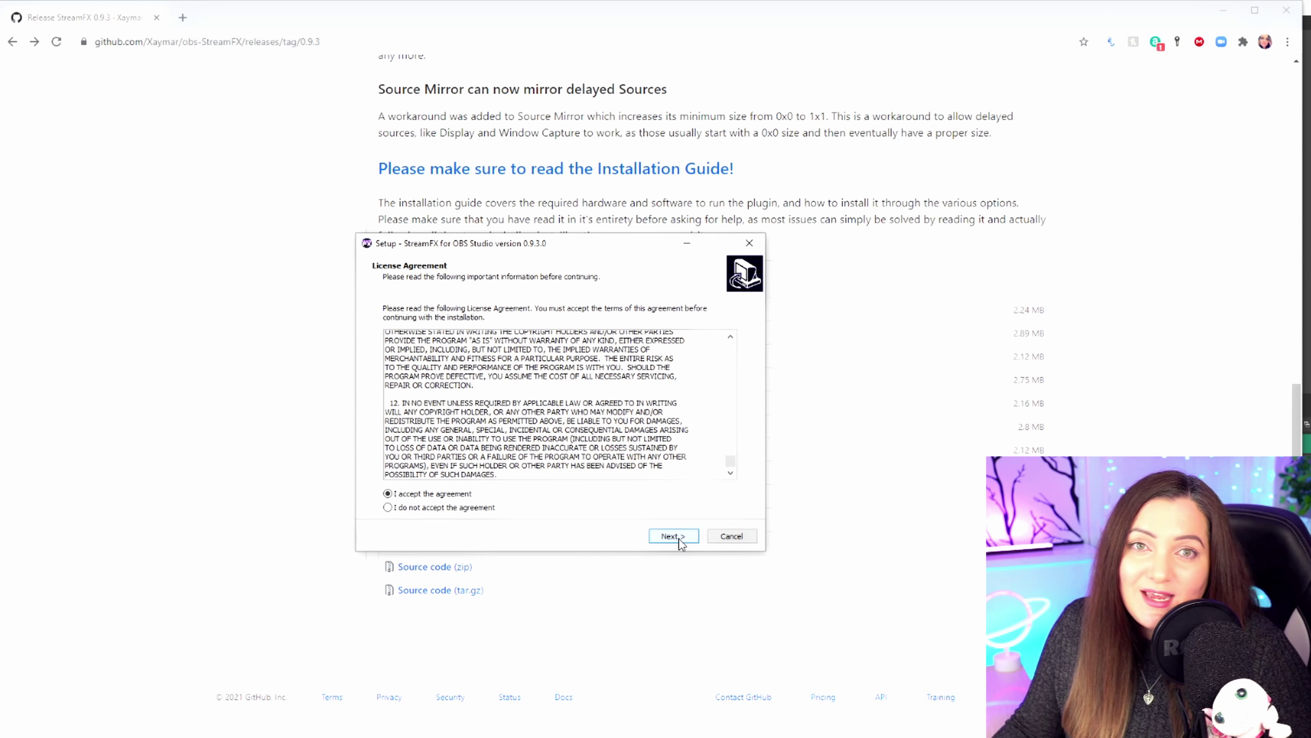
{"action": "left_click", "coordinate": [679, 539]}
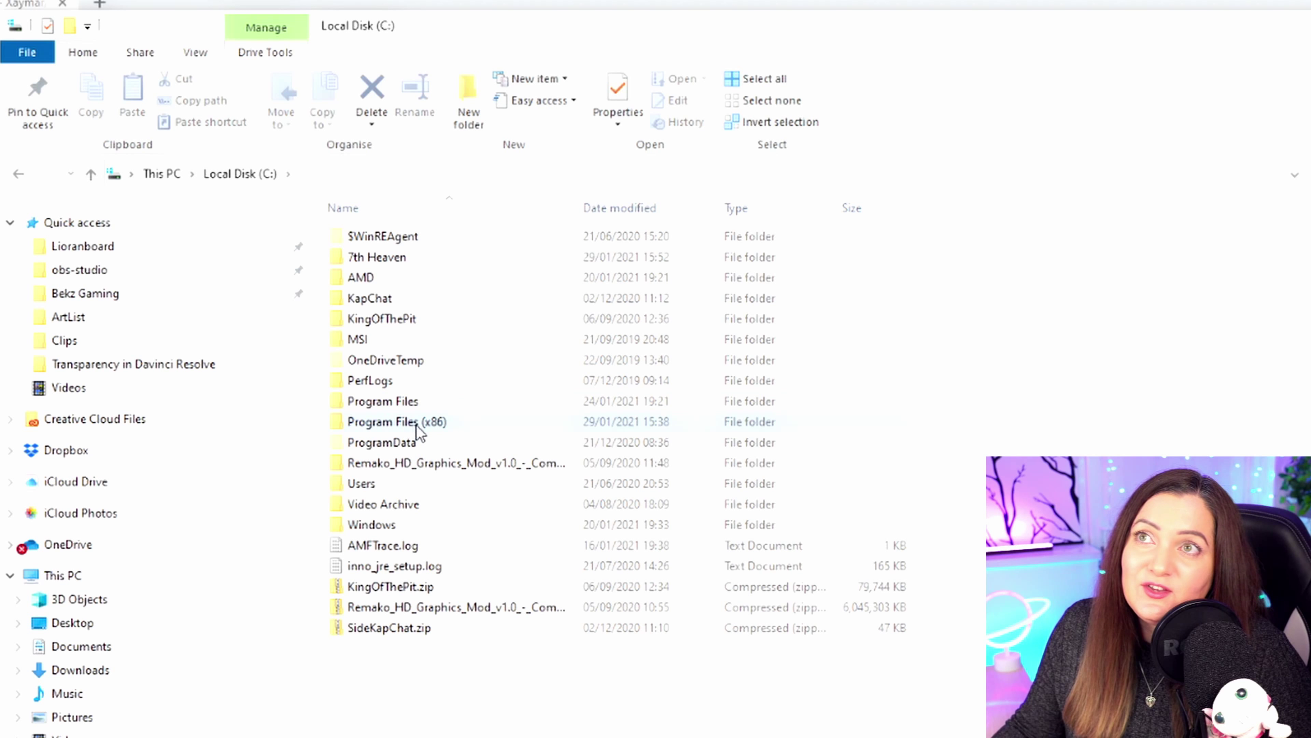
- Browse from Program Files into obs-studio toward obs-plugins > 64bit and scroll the file list
{"action": "double_click", "coordinate": [438, 402]}
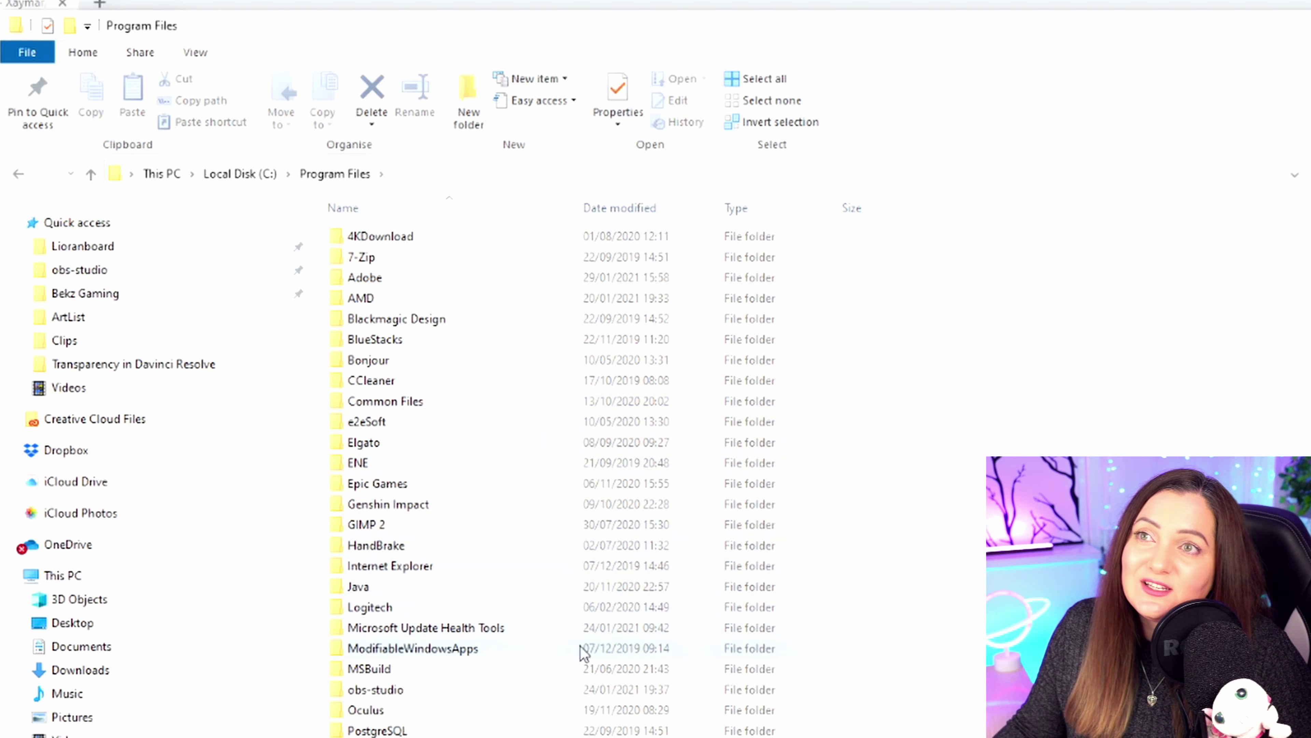
{"action": "left_click", "coordinate": [426, 691]}
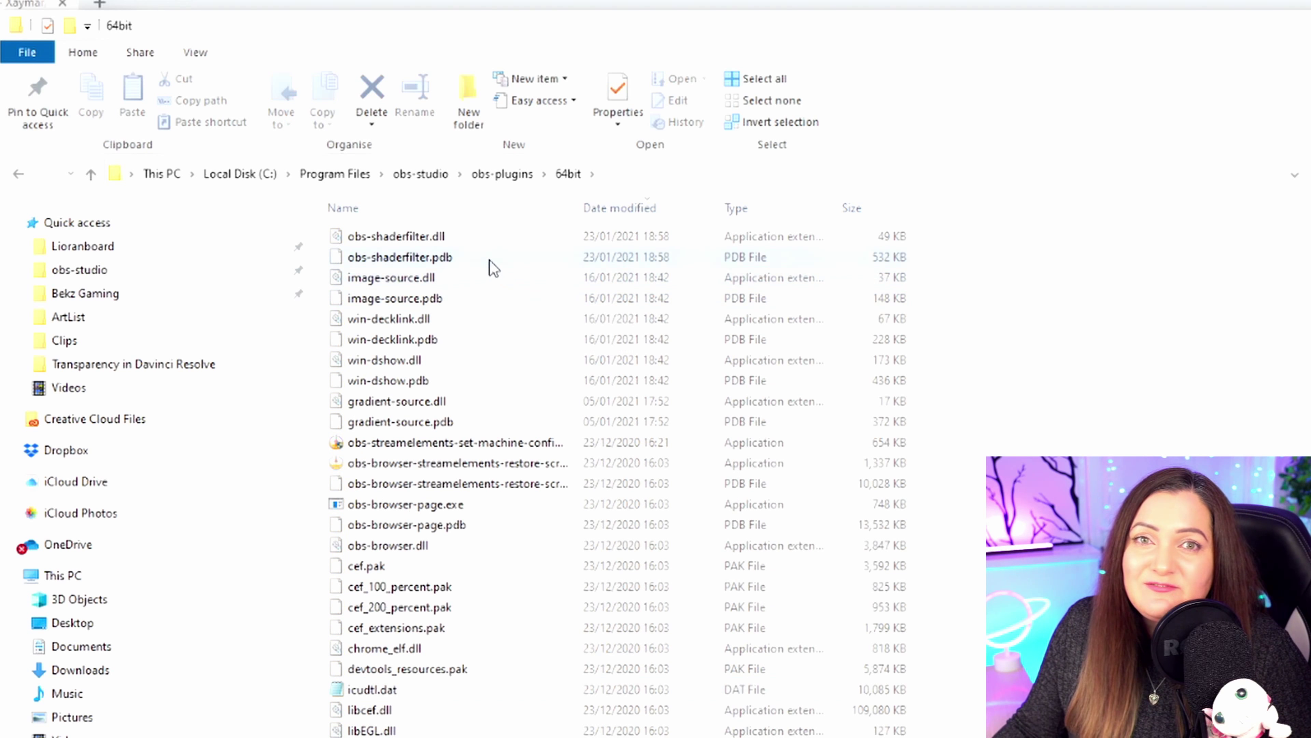
{"action": "scroll", "coordinate": [430, 419], "scroll_direction": "down", "scroll_amount": 8}
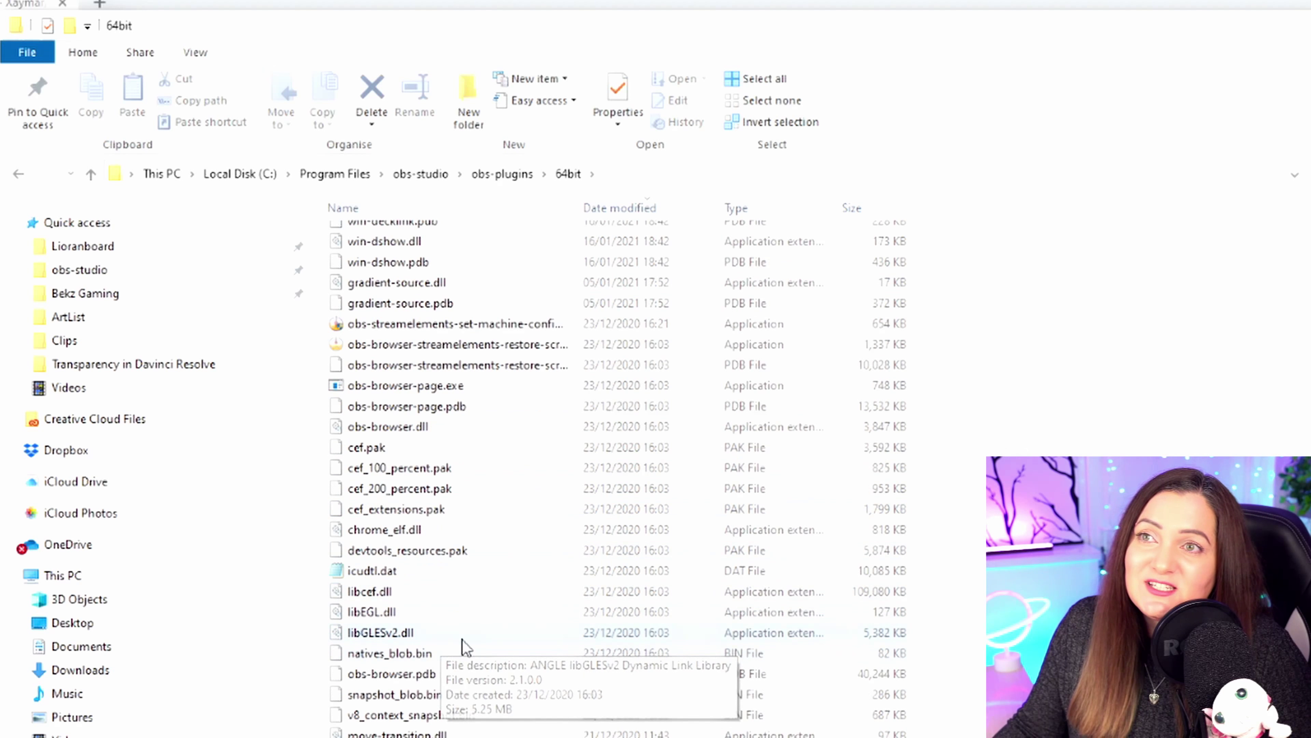
{"action": "scroll", "coordinate": [430, 419], "scroll_direction": "down", "scroll_amount": 8}
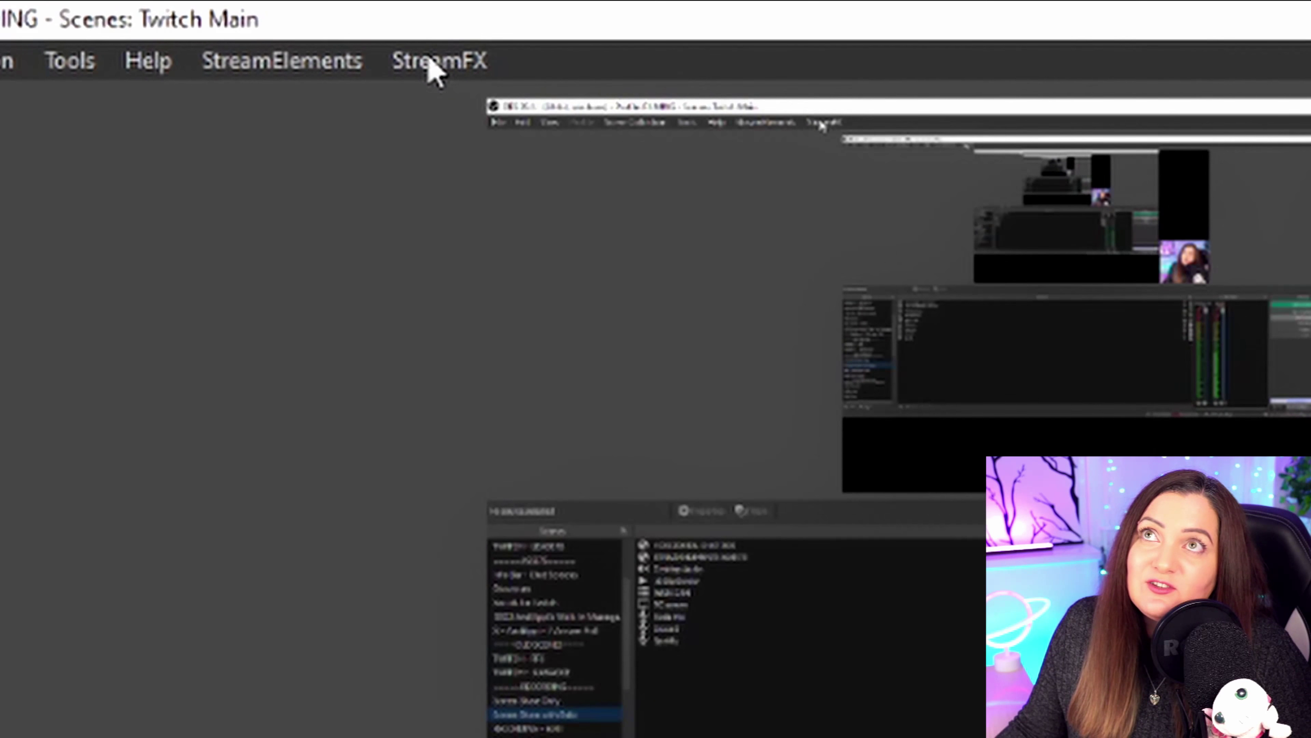
{"action": "left_click", "coordinate": [335, 23]}
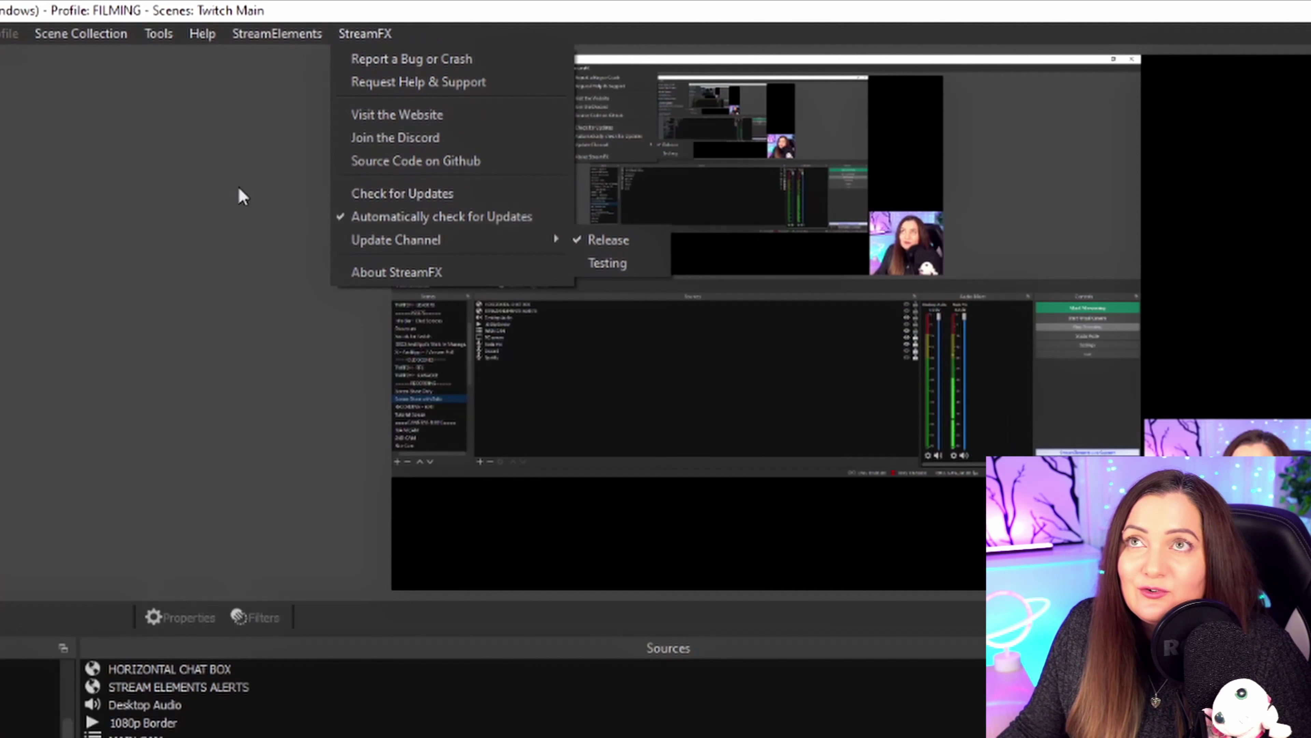
{"action": "left_click", "coordinate": [252, 581]}
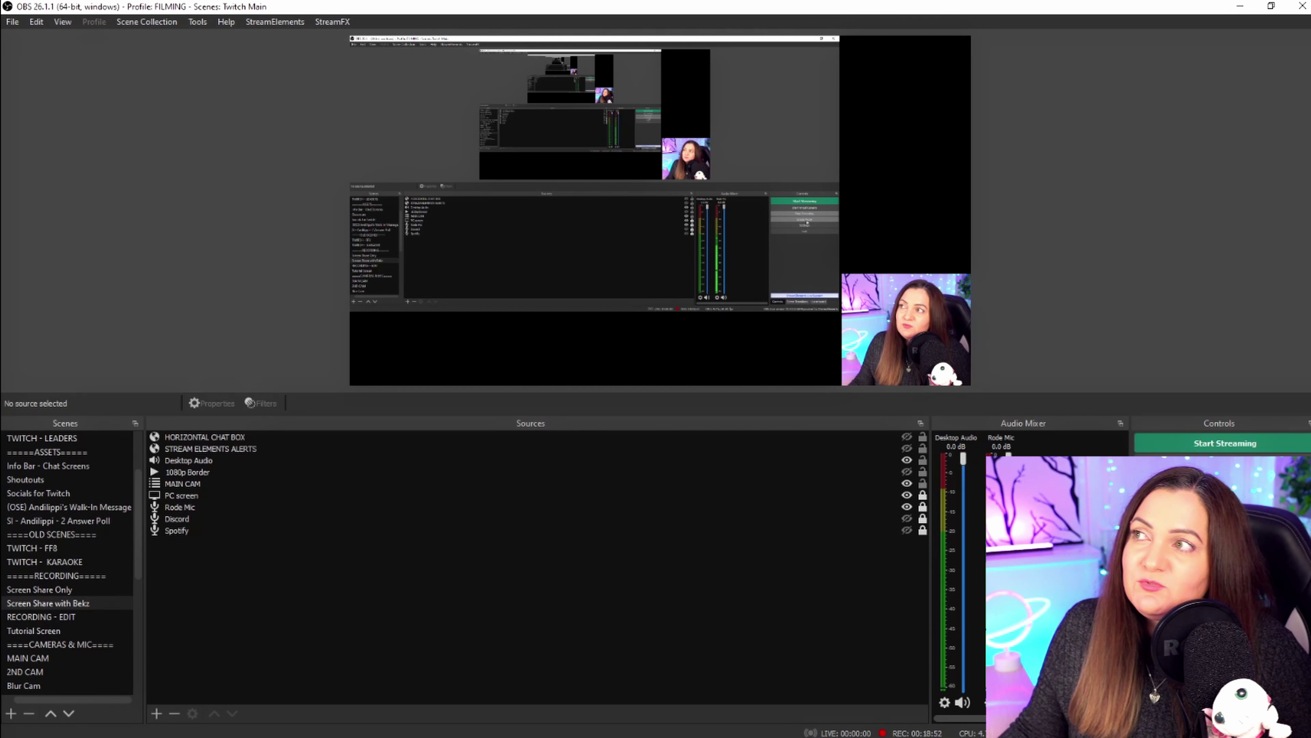
- Enable Studio Mode, switch to the Tutorial Screen scene, and bring up the source types
{"action": "left_click", "coordinate": [1224, 492]}
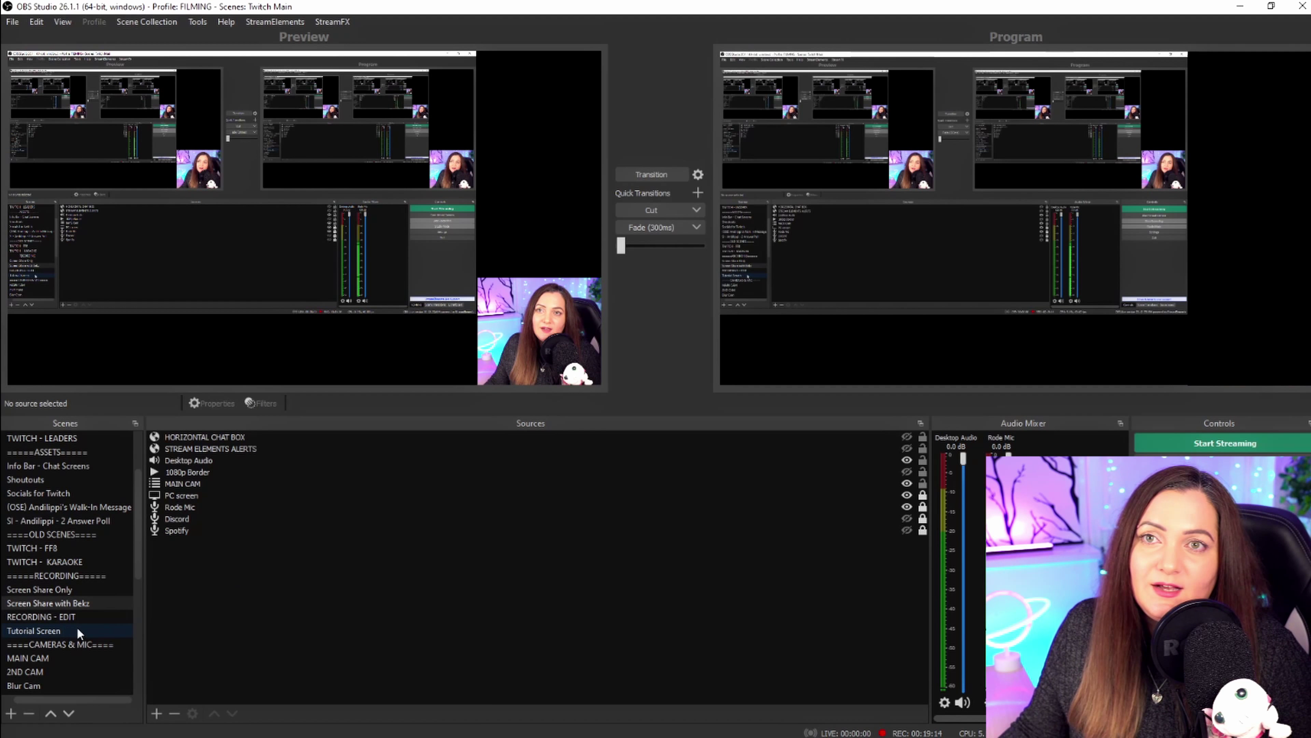
{"action": "left_click", "coordinate": [77, 628]}
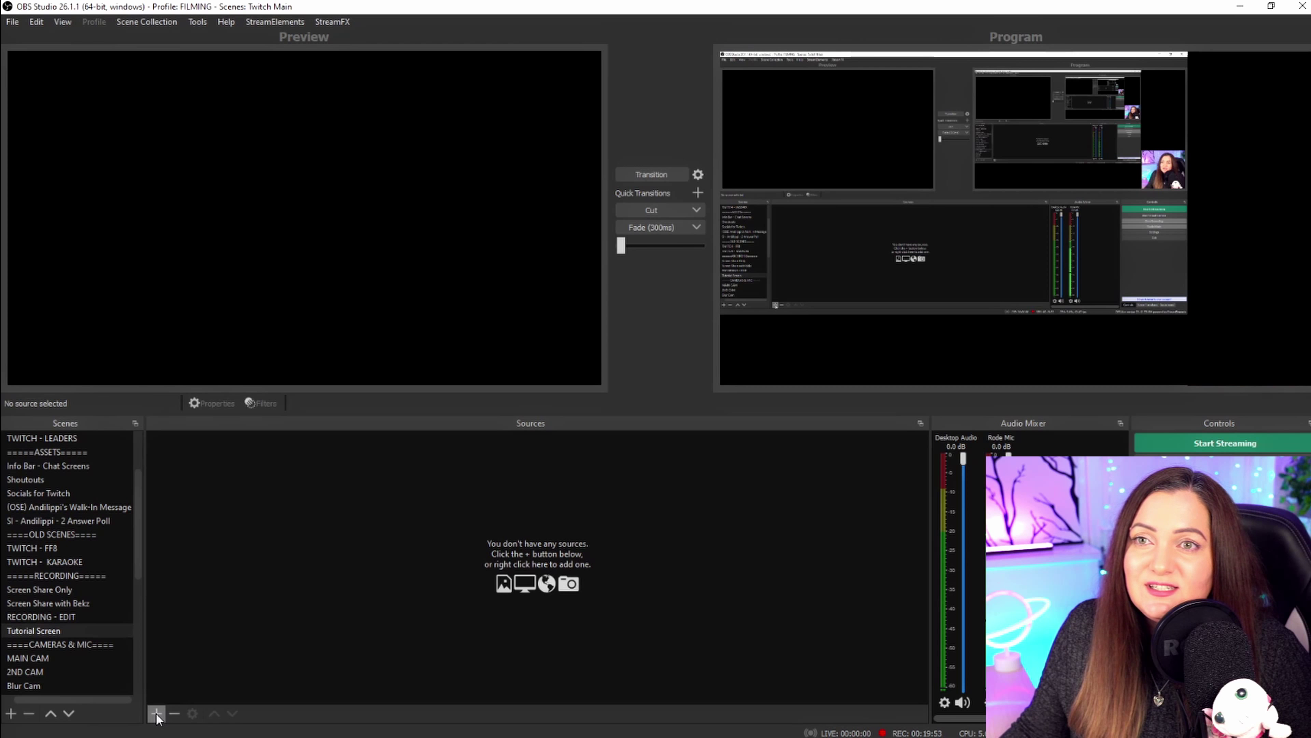
{"action": "left_click", "coordinate": [156, 714]}
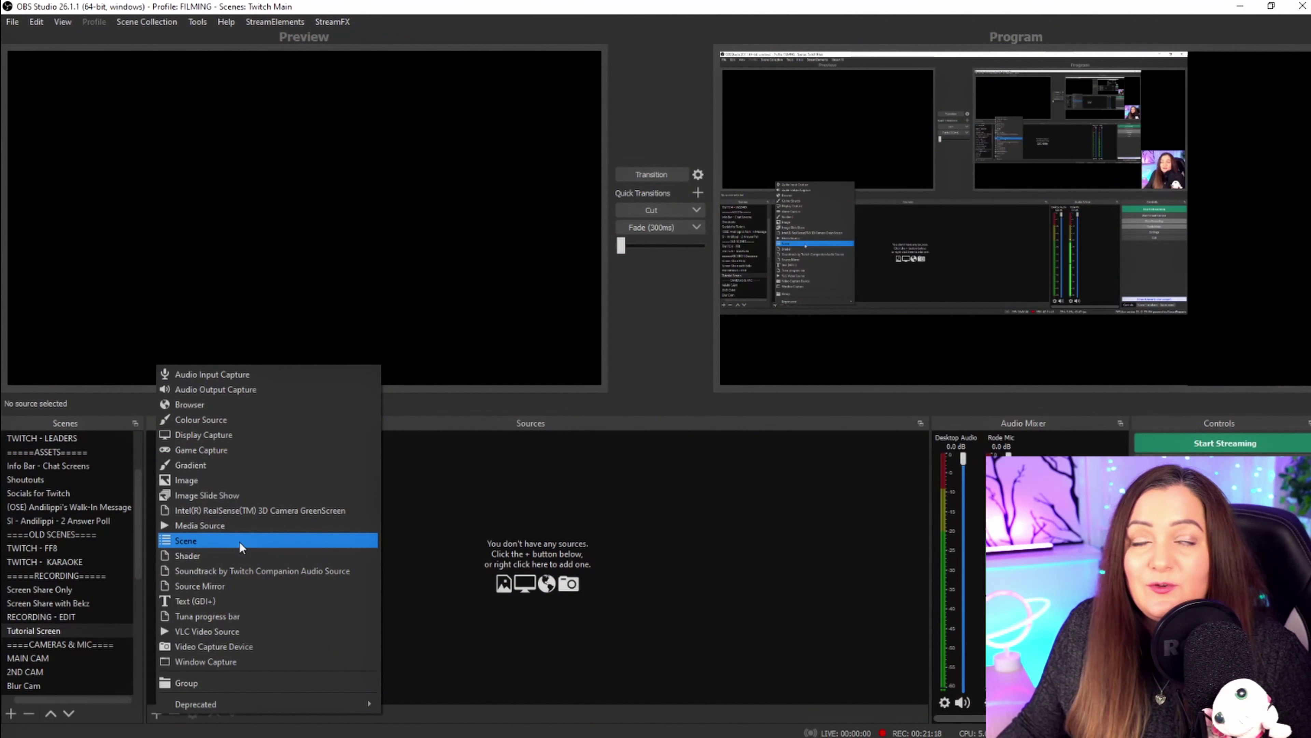
- Add the existing MAIN CAM scene as a Scene source and select it
{"action": "left_click", "coordinate": [216, 540]}
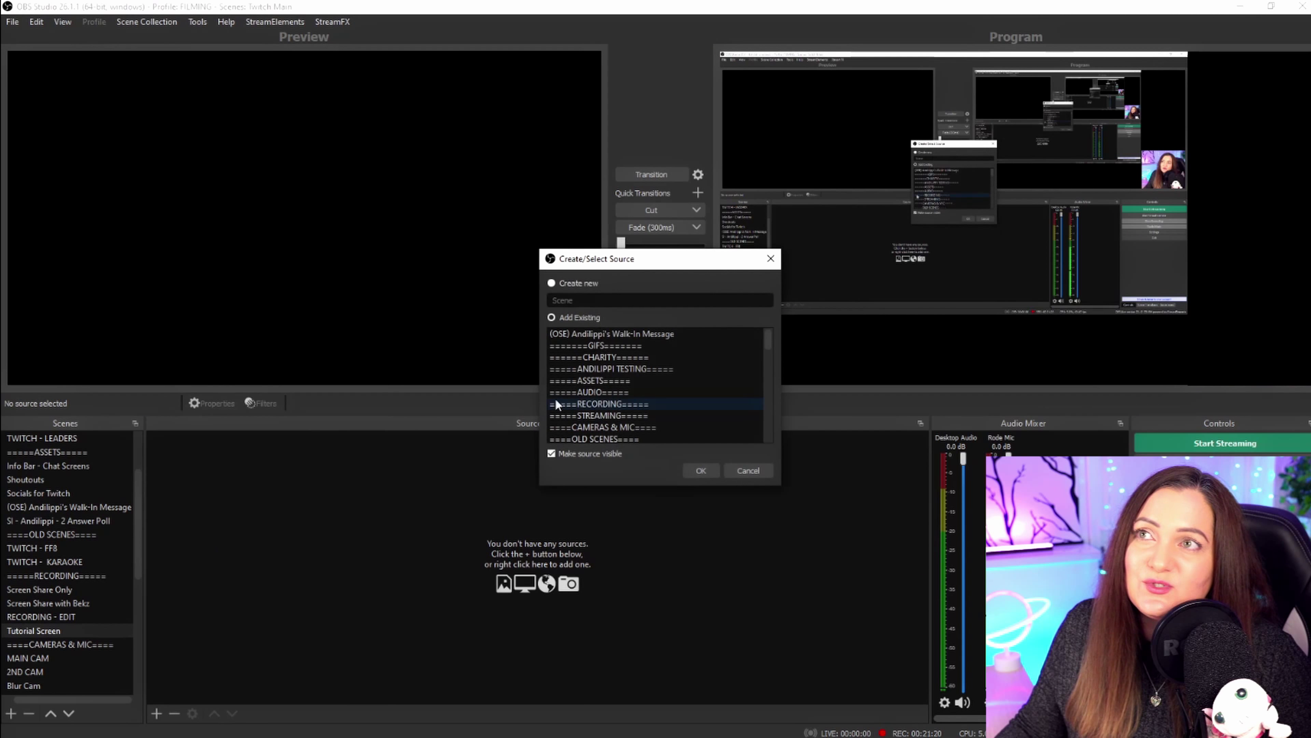
{"action": "scroll", "coordinate": [594, 385], "scroll_direction": "down", "scroll_amount": 3}
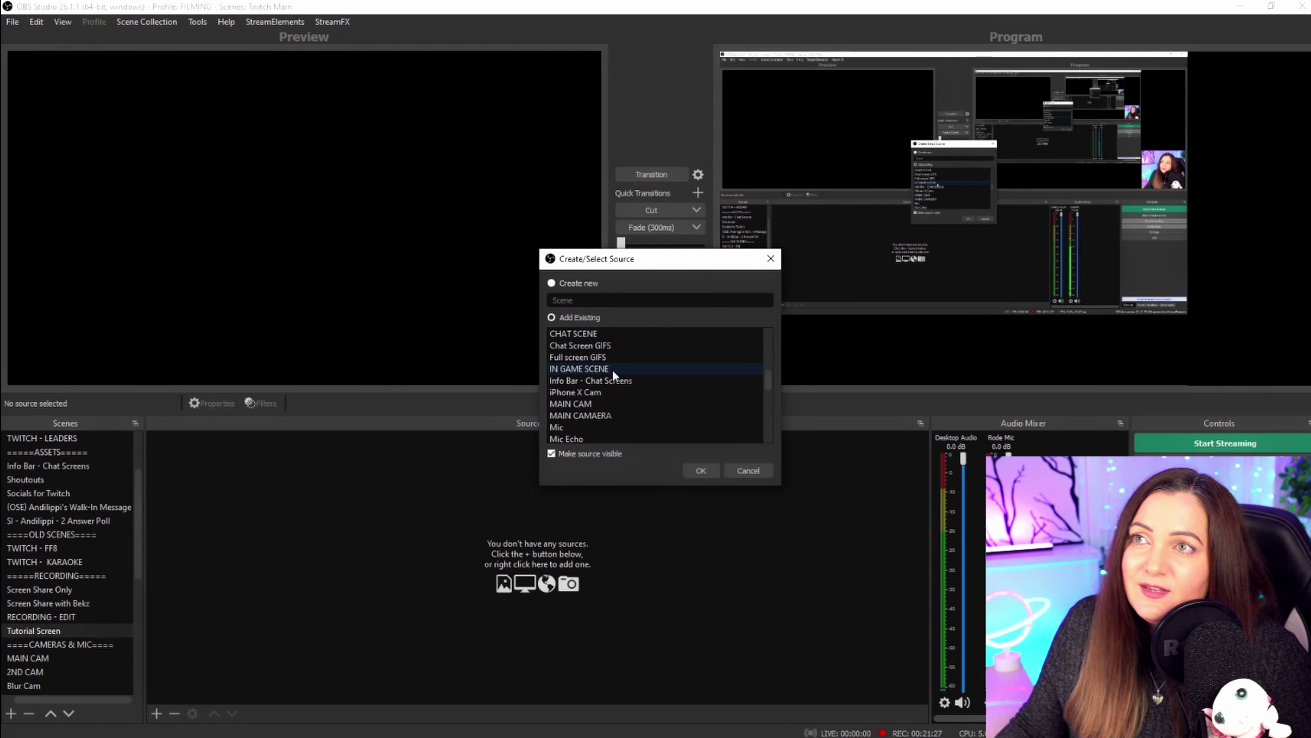
{"action": "left_click", "coordinate": [608, 405]}
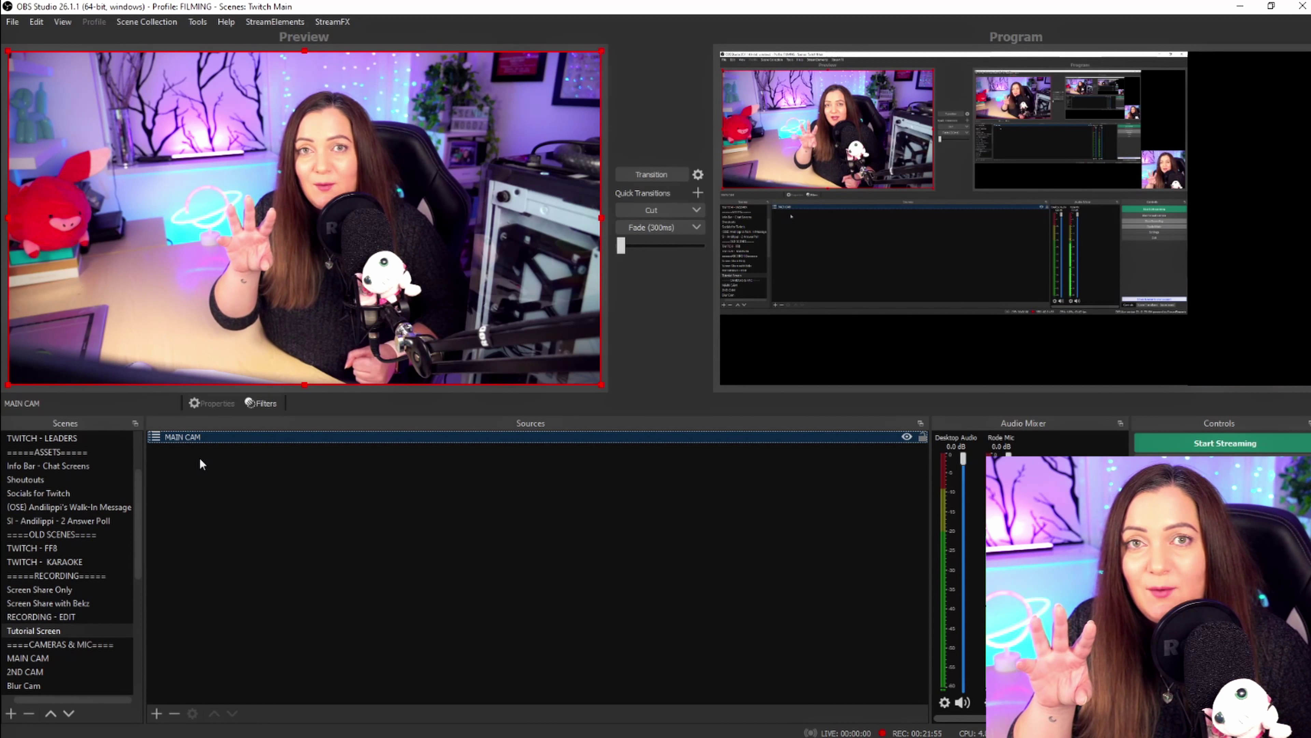
{"action": "left_click", "coordinate": [210, 494]}
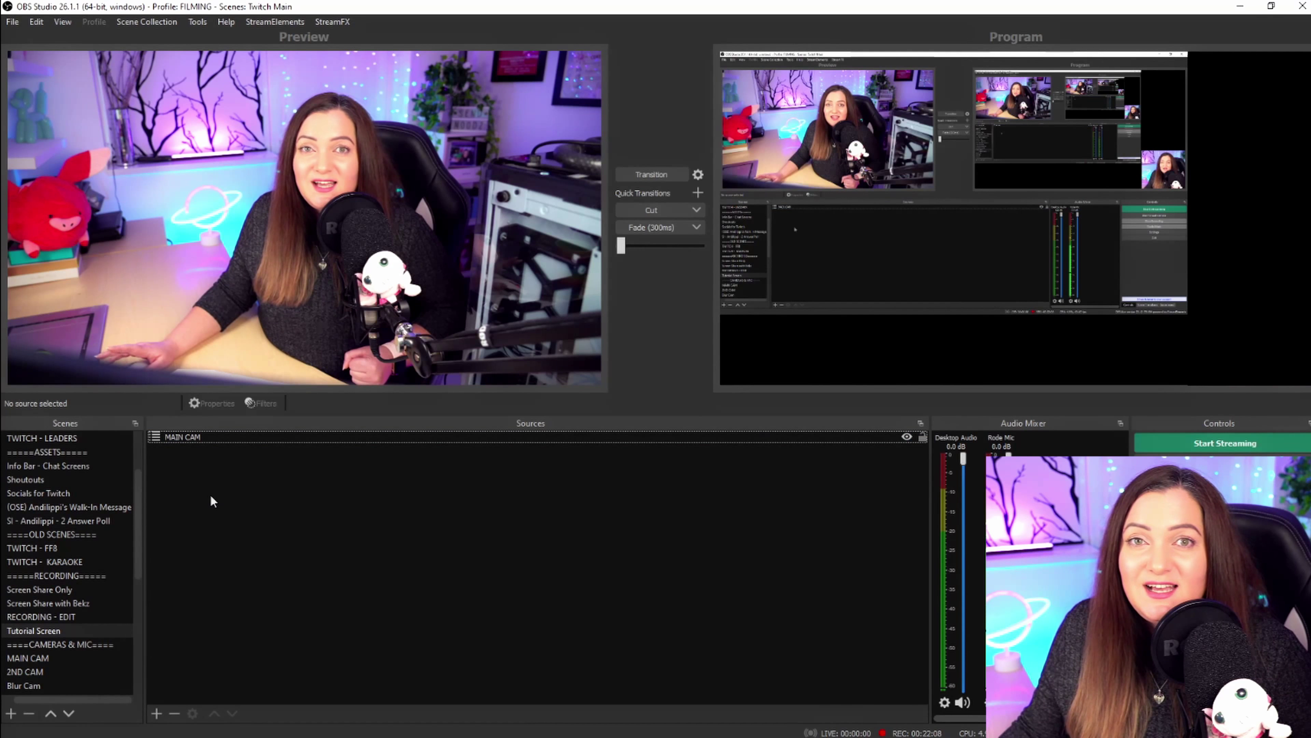
{"action": "left_click", "coordinate": [183, 439]}
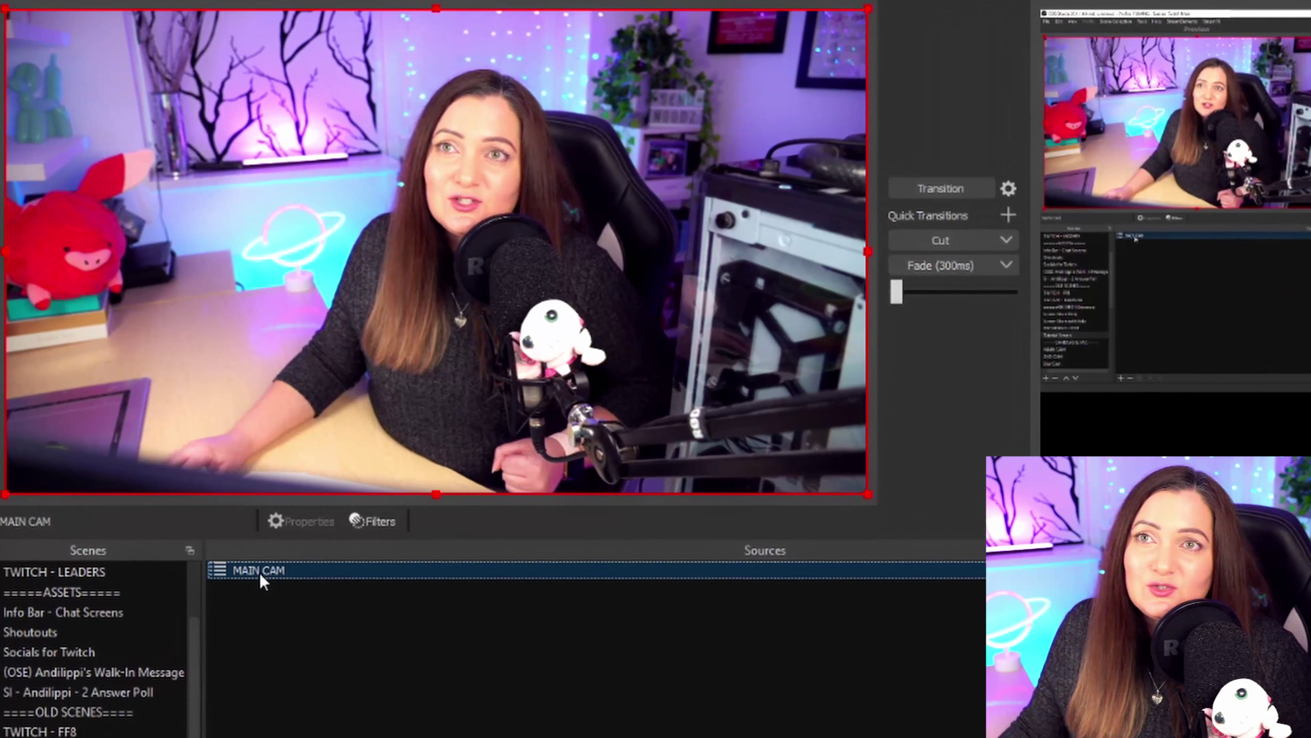
- Open the MAIN CAM Filters window and the list of effect filters to add
{"action": "right_click", "coordinate": [260, 575]}
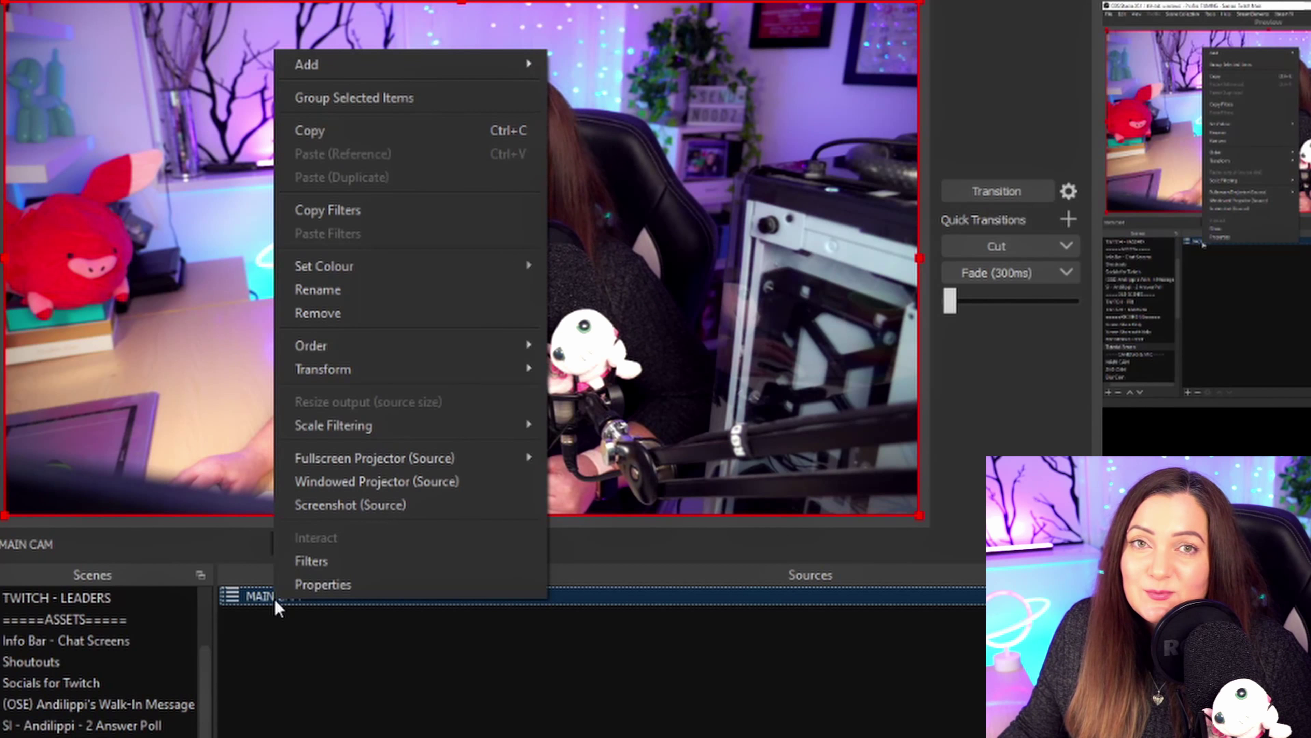
{"action": "right_click", "coordinate": [360, 595]}
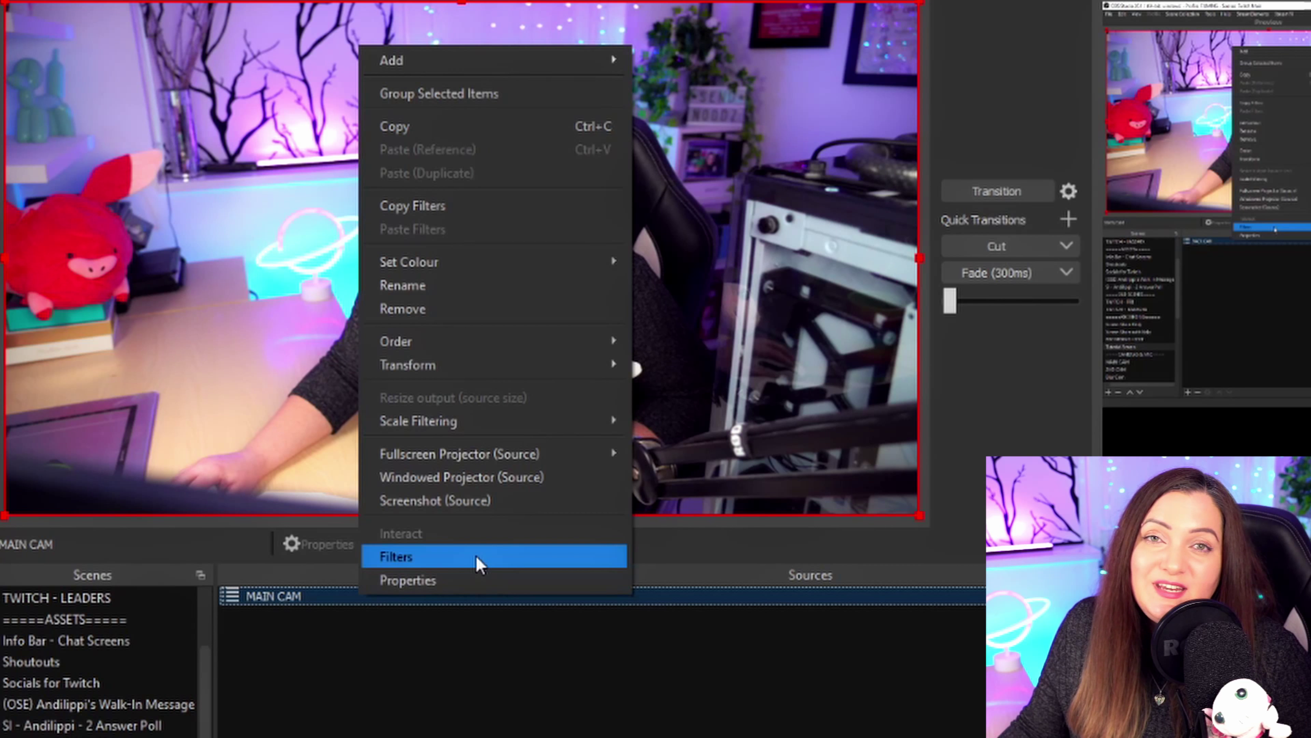
{"action": "left_click", "coordinate": [479, 558]}
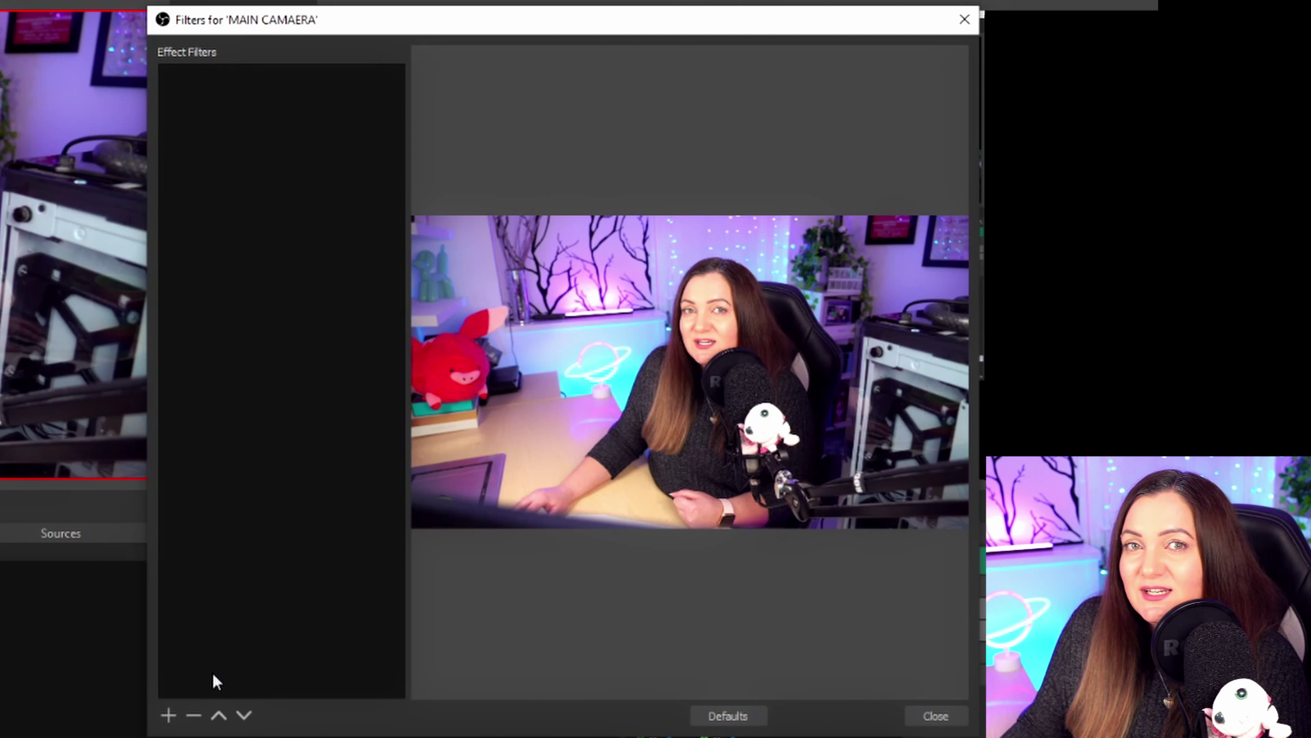
{"action": "left_click", "coordinate": [168, 716]}
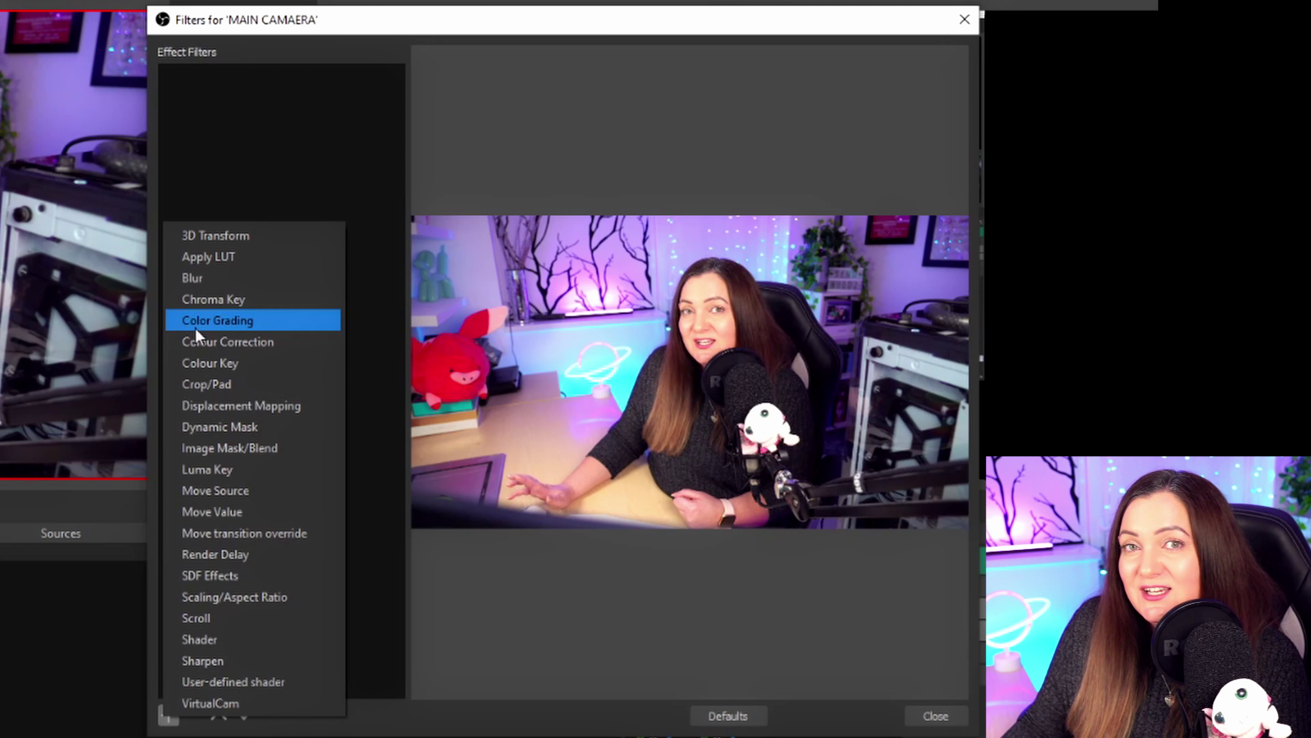
- Add a Blur filter under its default name, keeping the Area subtype
{"action": "left_click", "coordinate": [258, 280]}
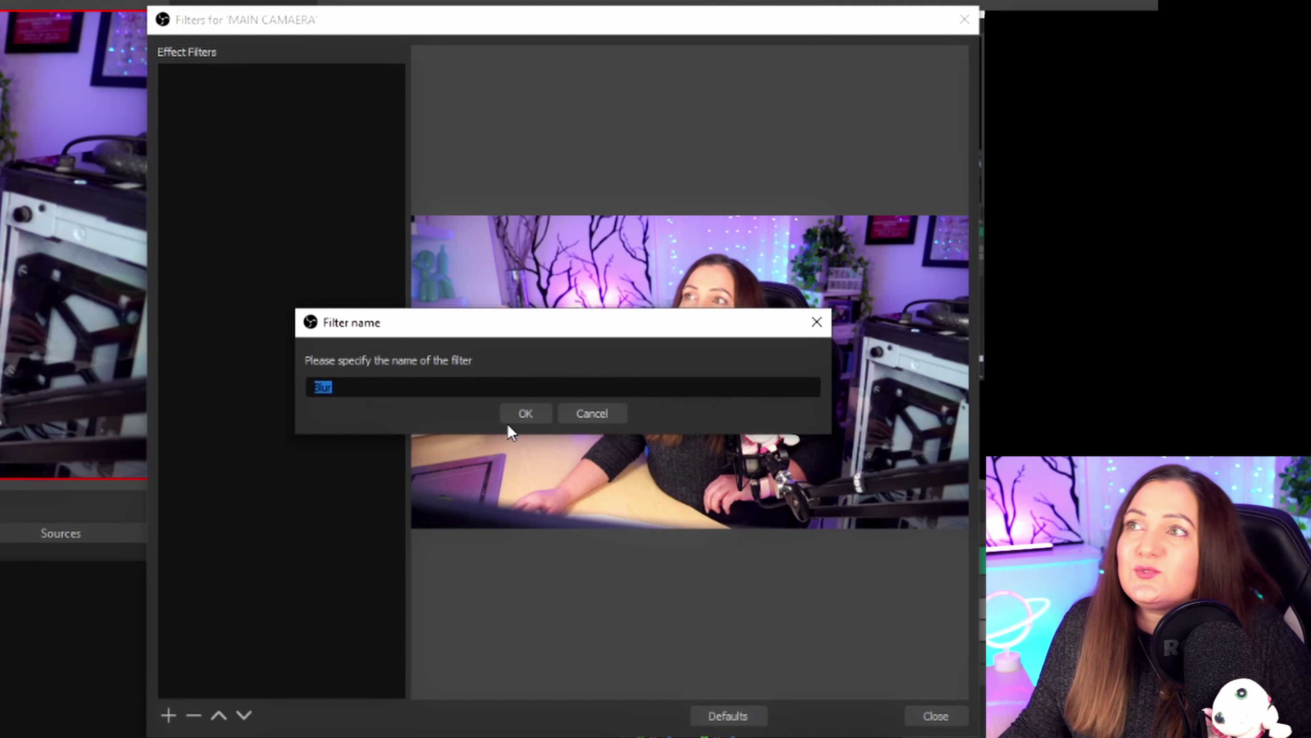
{"action": "left_click", "coordinate": [530, 411]}
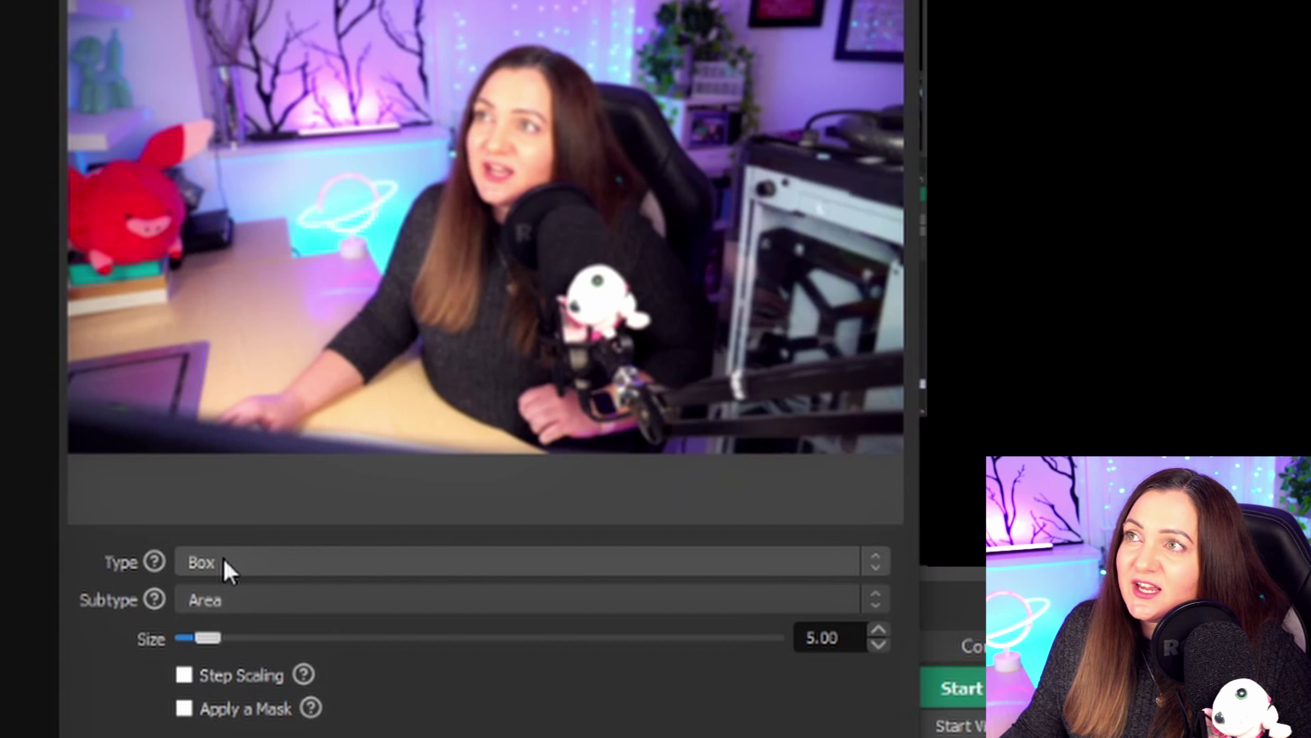
{"action": "left_click", "coordinate": [204, 564]}
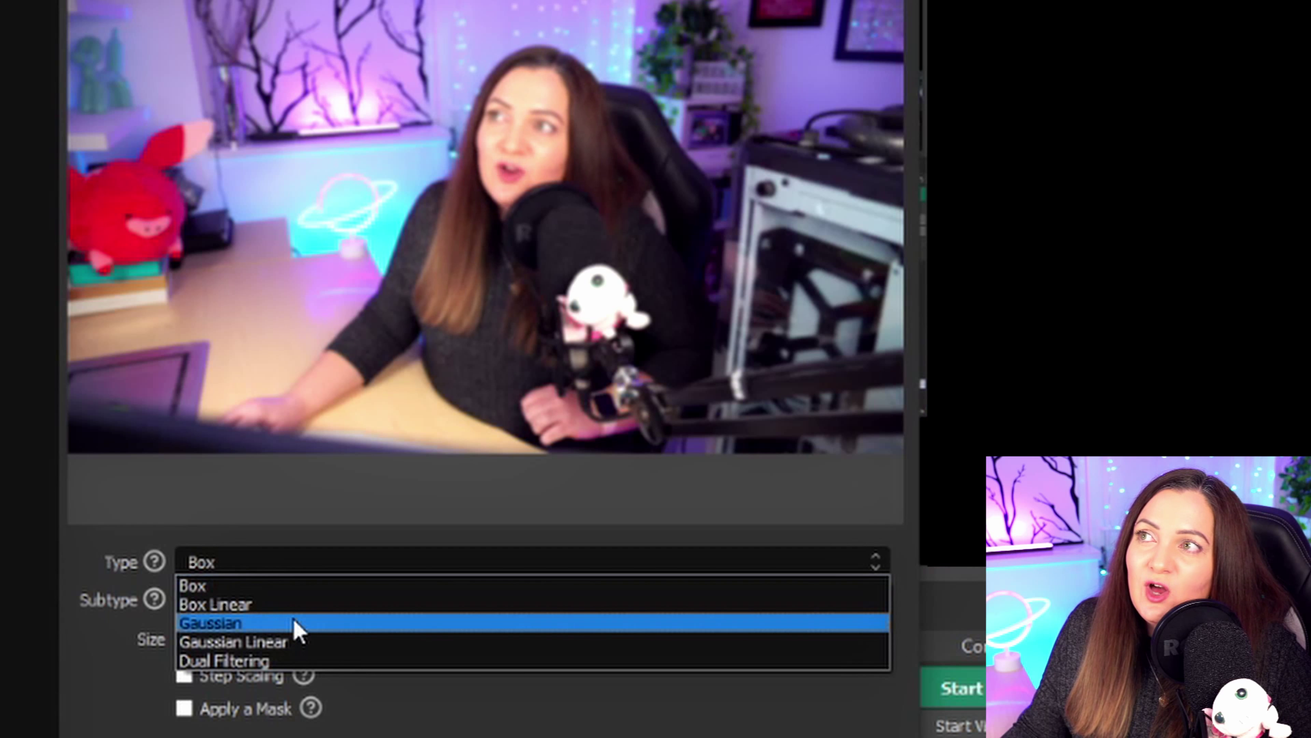
{"action": "left_click", "coordinate": [144, 668]}
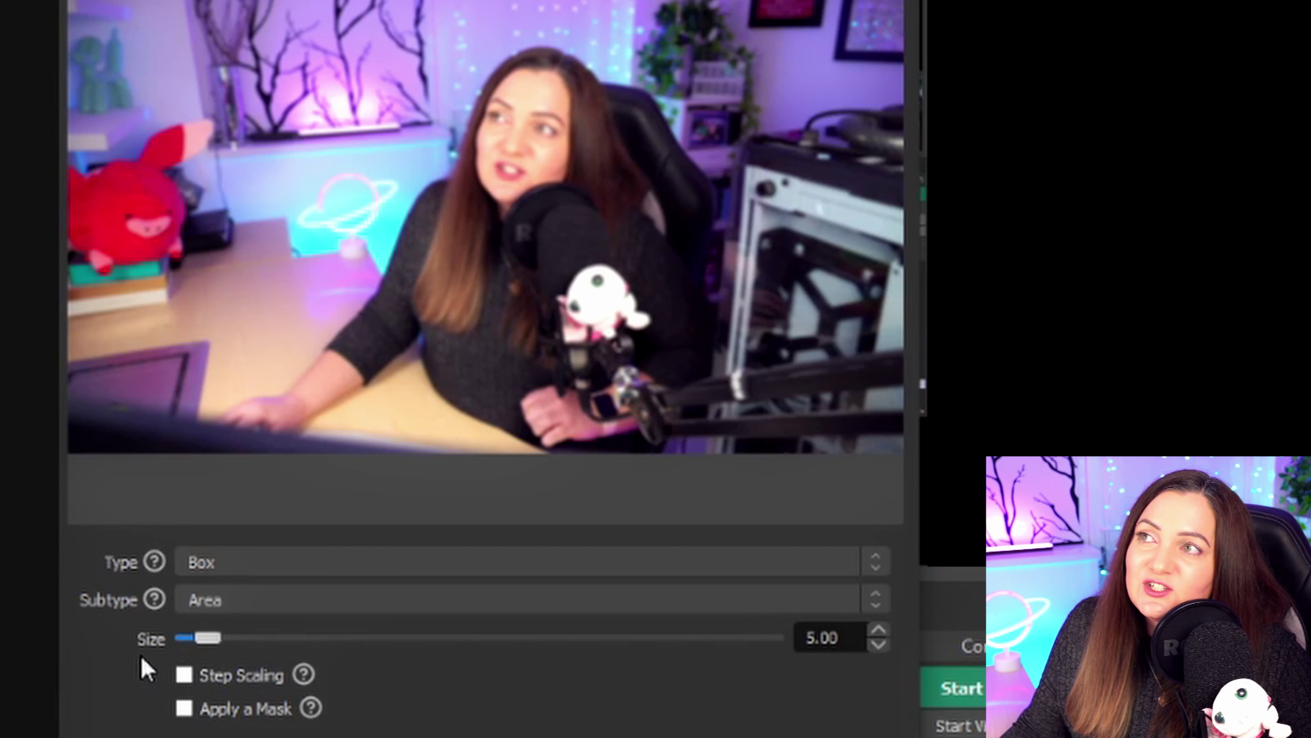
{"action": "left_click", "coordinate": [284, 601]}
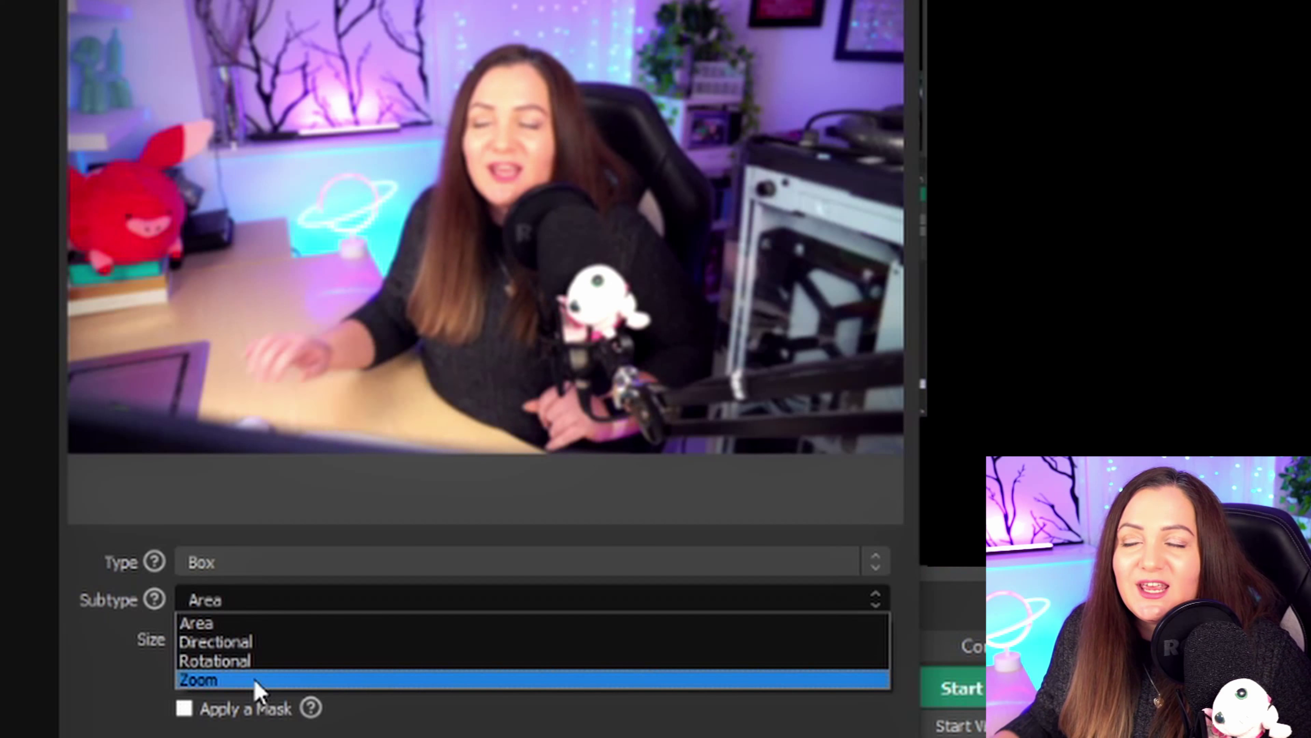
{"action": "left_click", "coordinate": [123, 706]}
- Switch the blur type to Dual Filtering and set the size to 3.00
{"action": "left_click", "coordinate": [234, 566]}
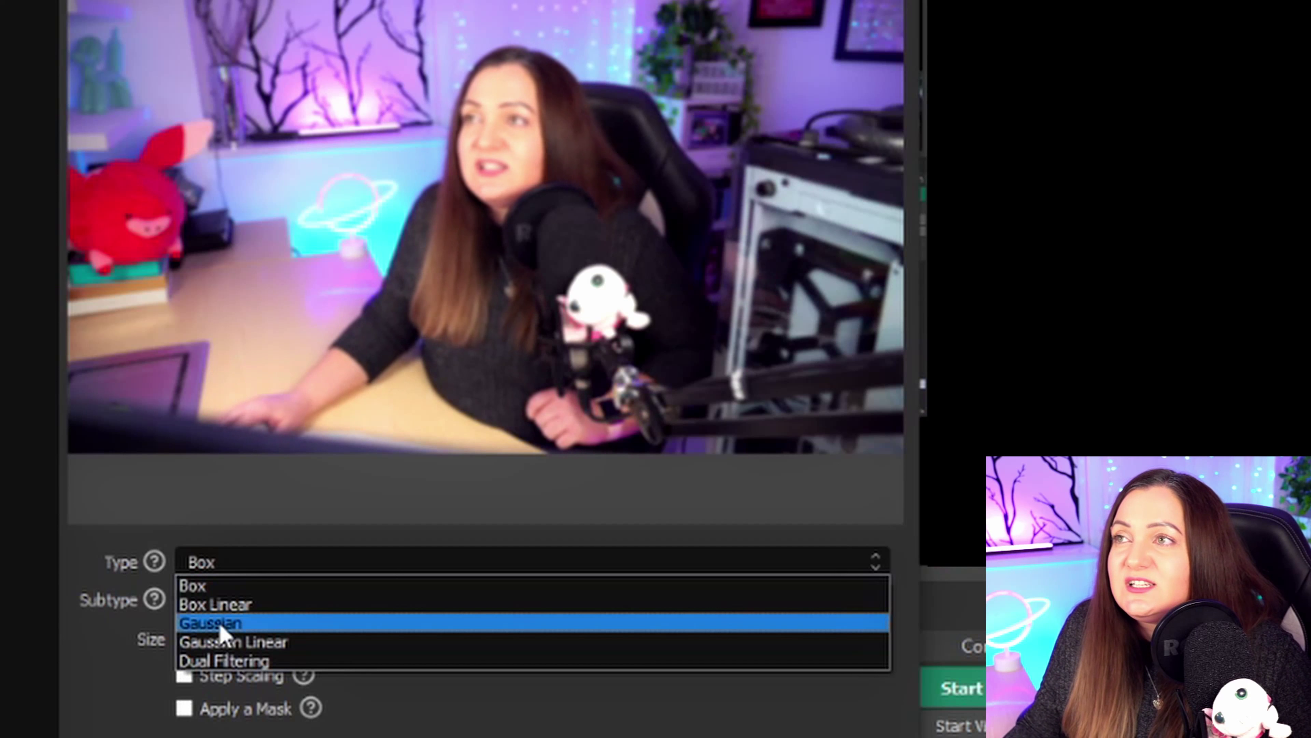
{"action": "left_click", "coordinate": [241, 662]}
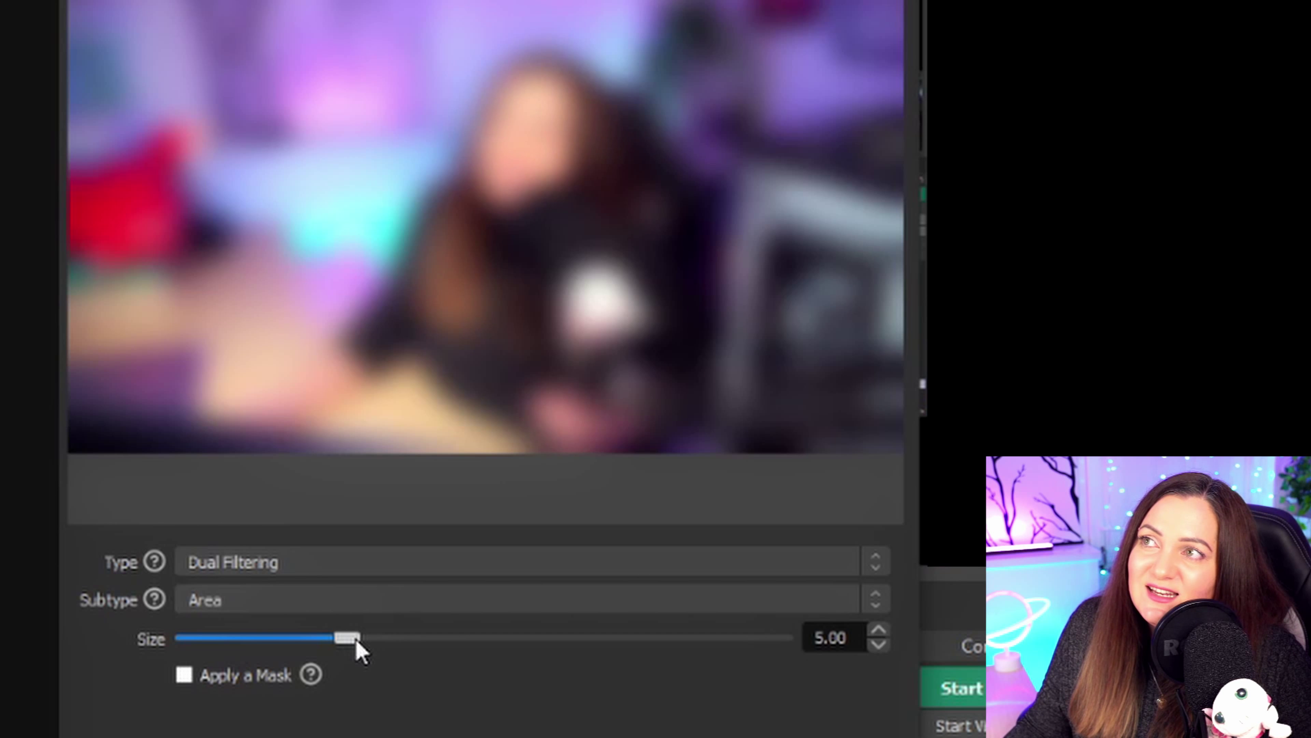
{"action": "left_click_drag", "start_coordinate": [356, 641], "coordinate": [269, 641]}
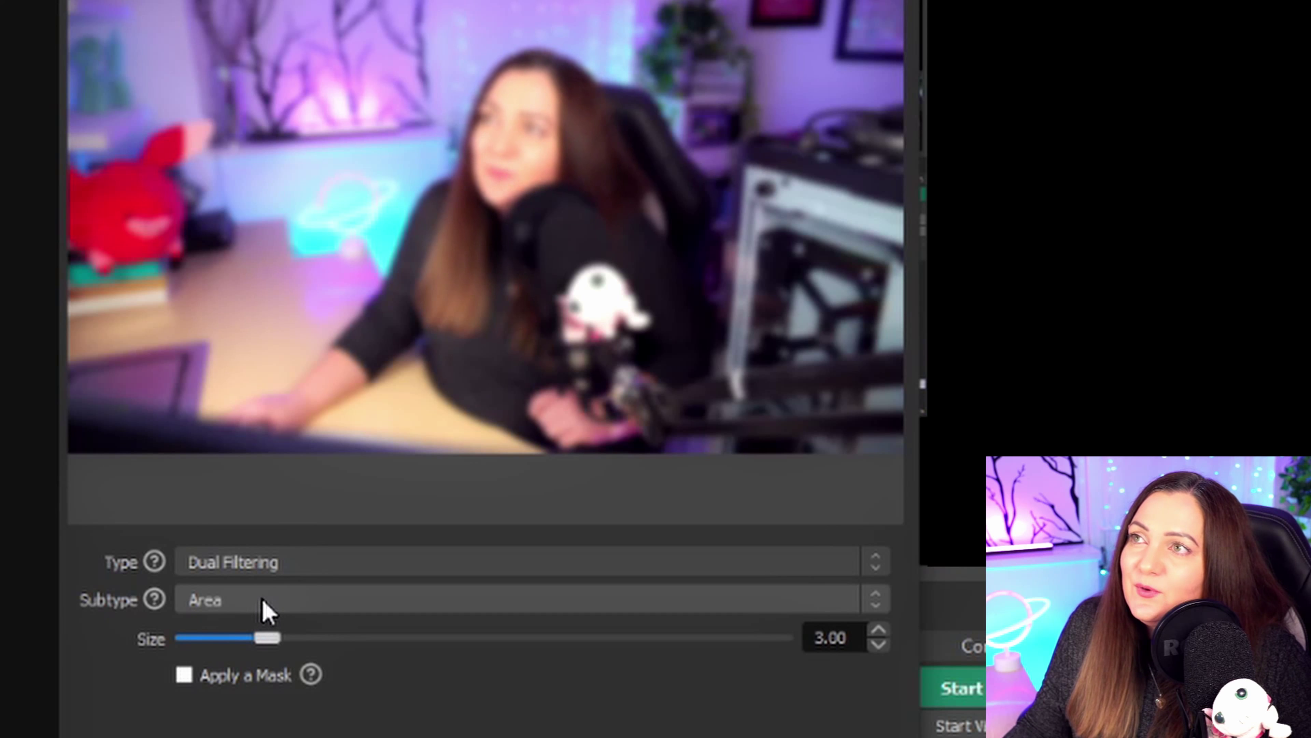
{"action": "left_click_drag", "start_coordinate": [265, 641], "coordinate": [272, 643]}
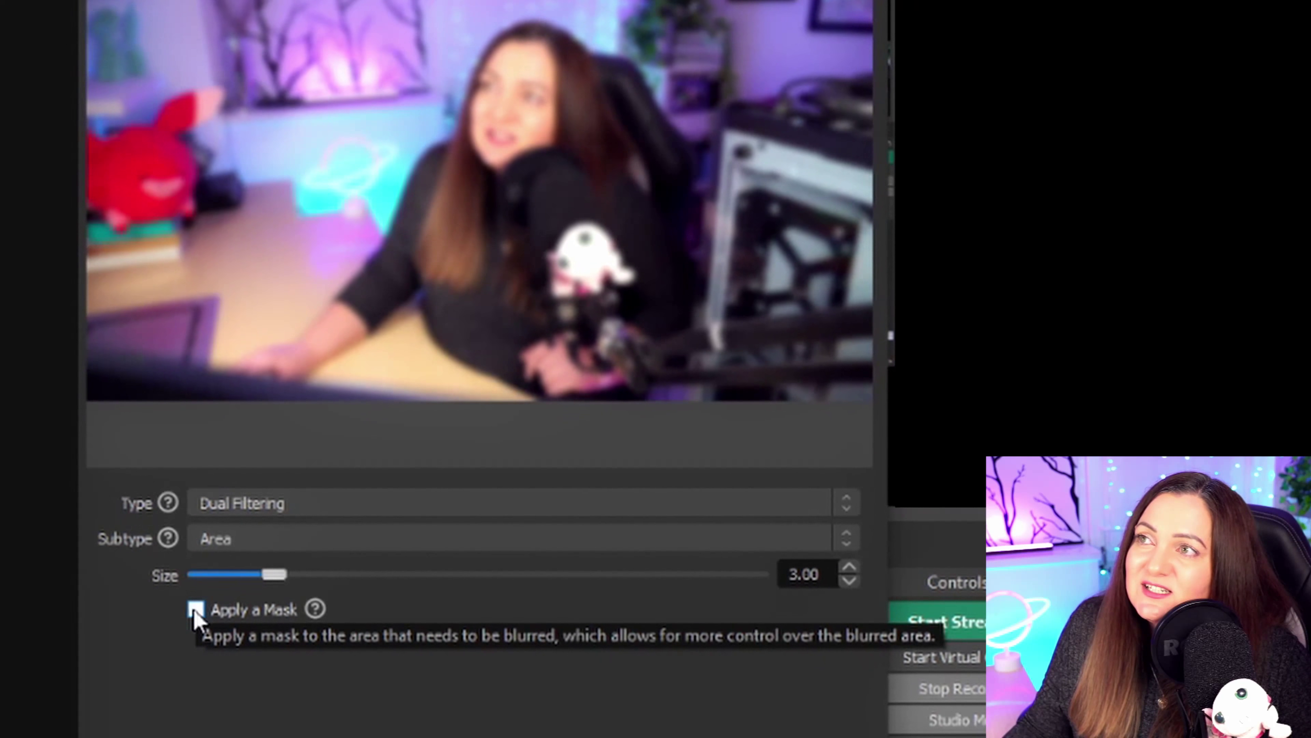
- Apply a Region mask with Left Edge 41.11, Top Edge 10.34 and Right Edge 25.20
{"action": "left_click", "coordinate": [185, 675]}
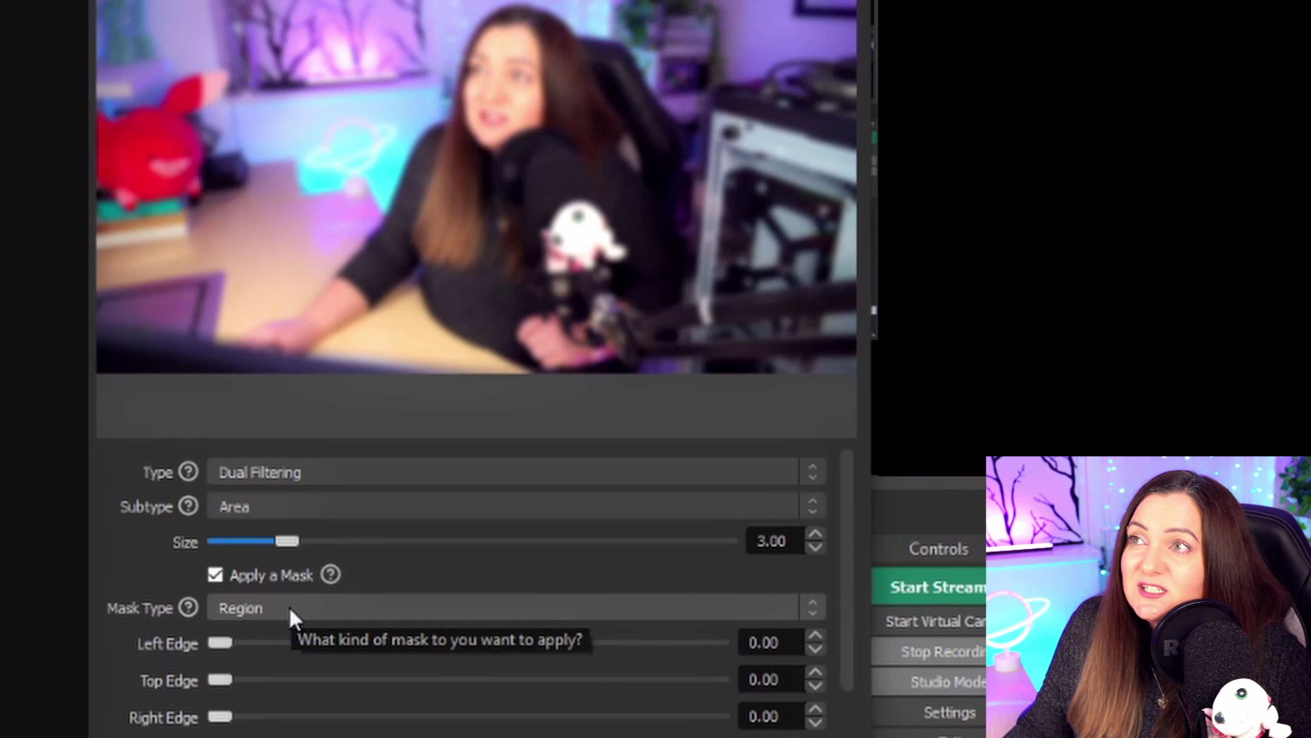
{"action": "scroll", "coordinate": [399, 574], "scroll_direction": "down", "scroll_amount": 2}
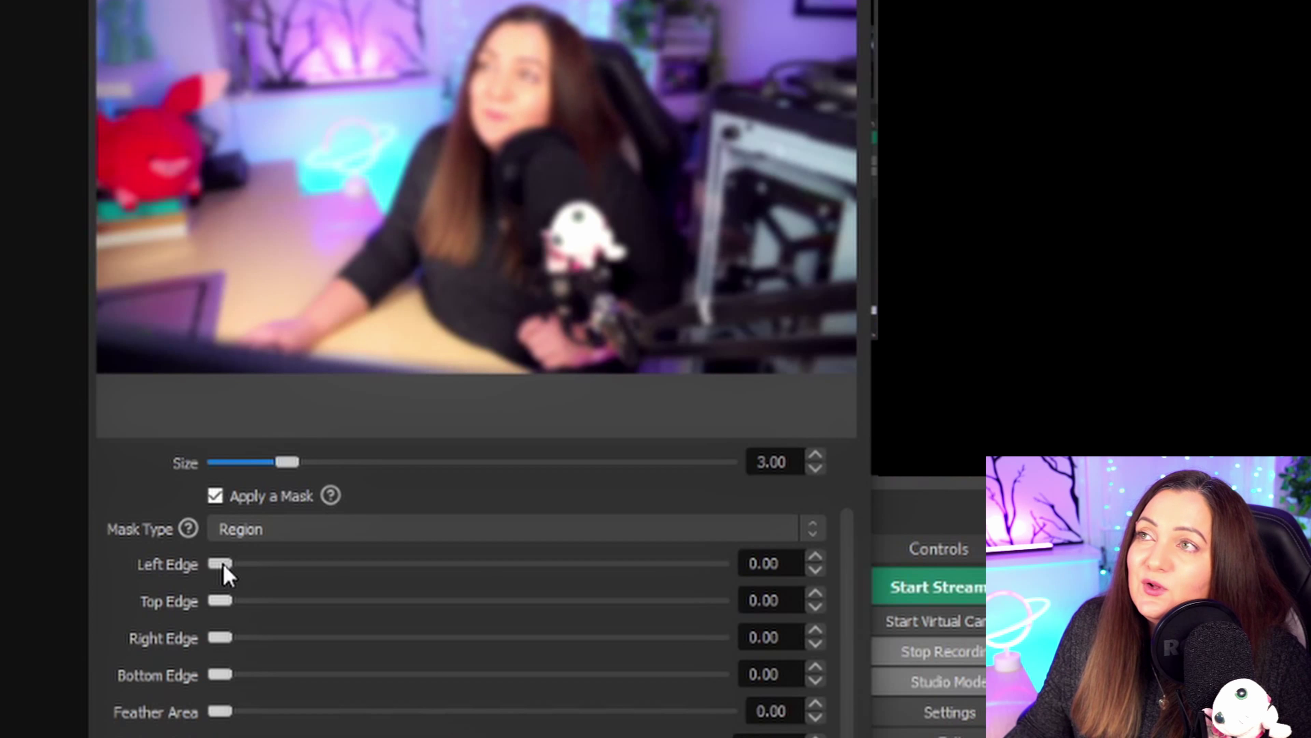
{"action": "left_click_drag", "start_coordinate": [224, 564], "coordinate": [425, 591]}
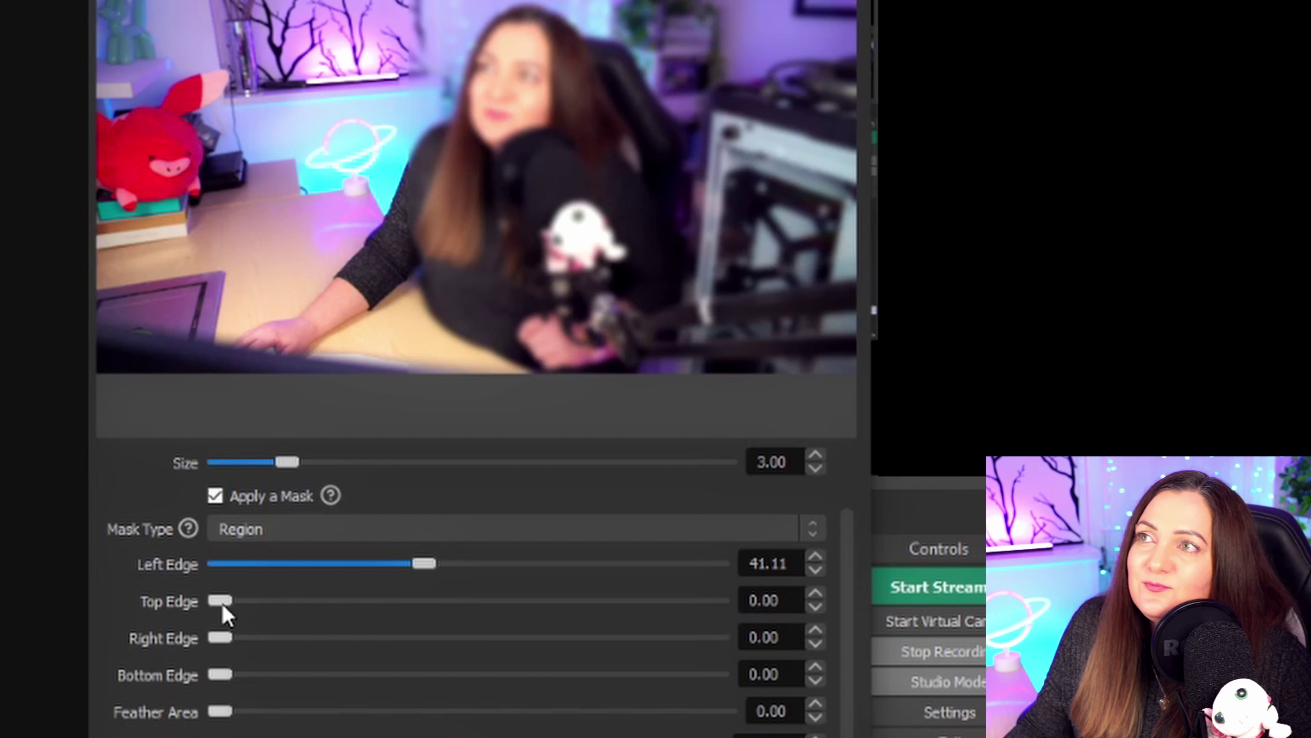
{"action": "left_click_drag", "start_coordinate": [224, 608], "coordinate": [277, 608]}
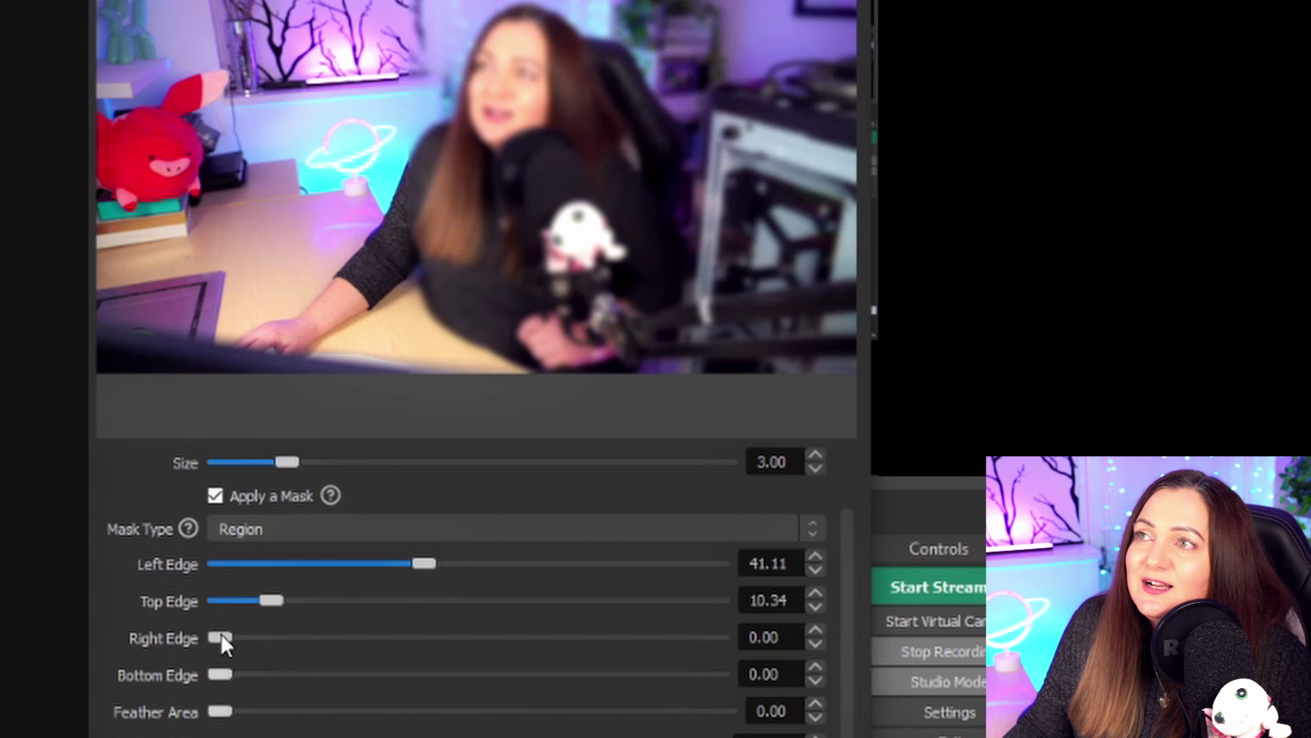
{"action": "left_click_drag", "start_coordinate": [220, 637], "coordinate": [349, 641]}
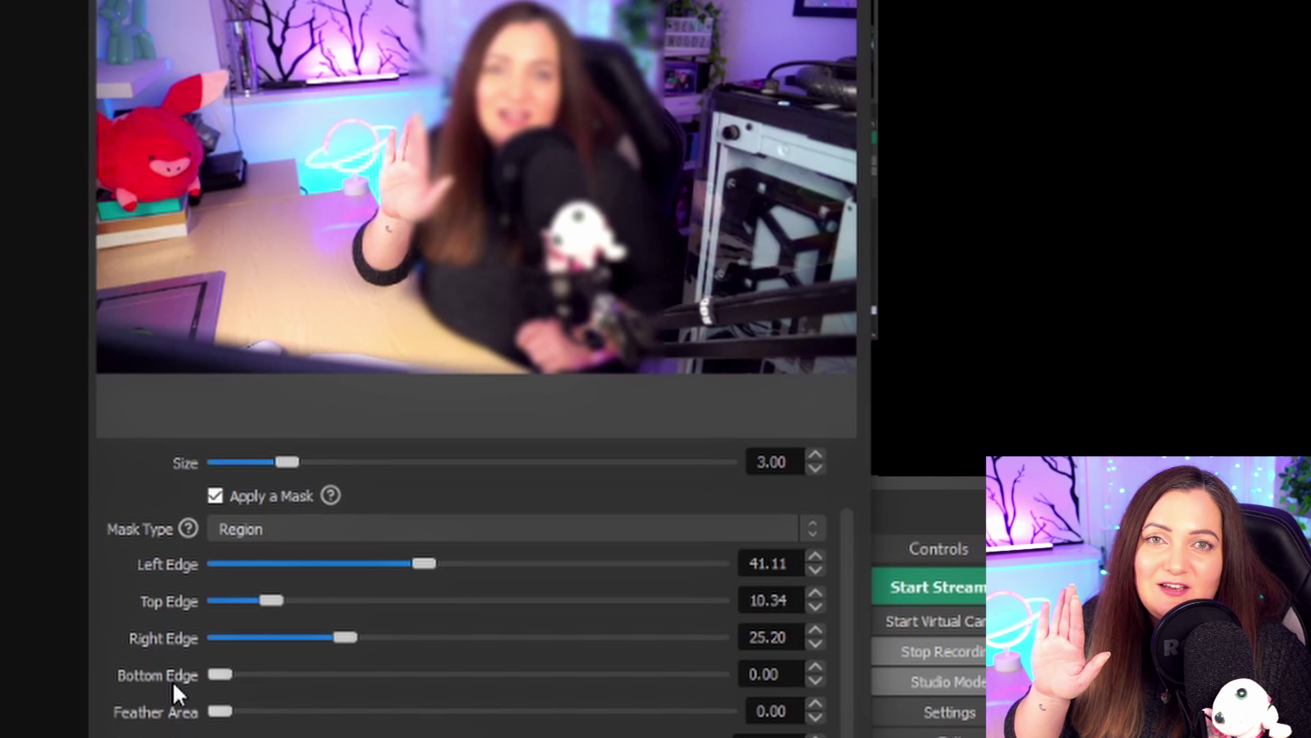
- Set Feather Area 18.54 and Feather Shift -4.02, then raise blur Size to 5.00
{"action": "scroll", "coordinate": [181, 687], "scroll_direction": "down", "scroll_amount": 1}
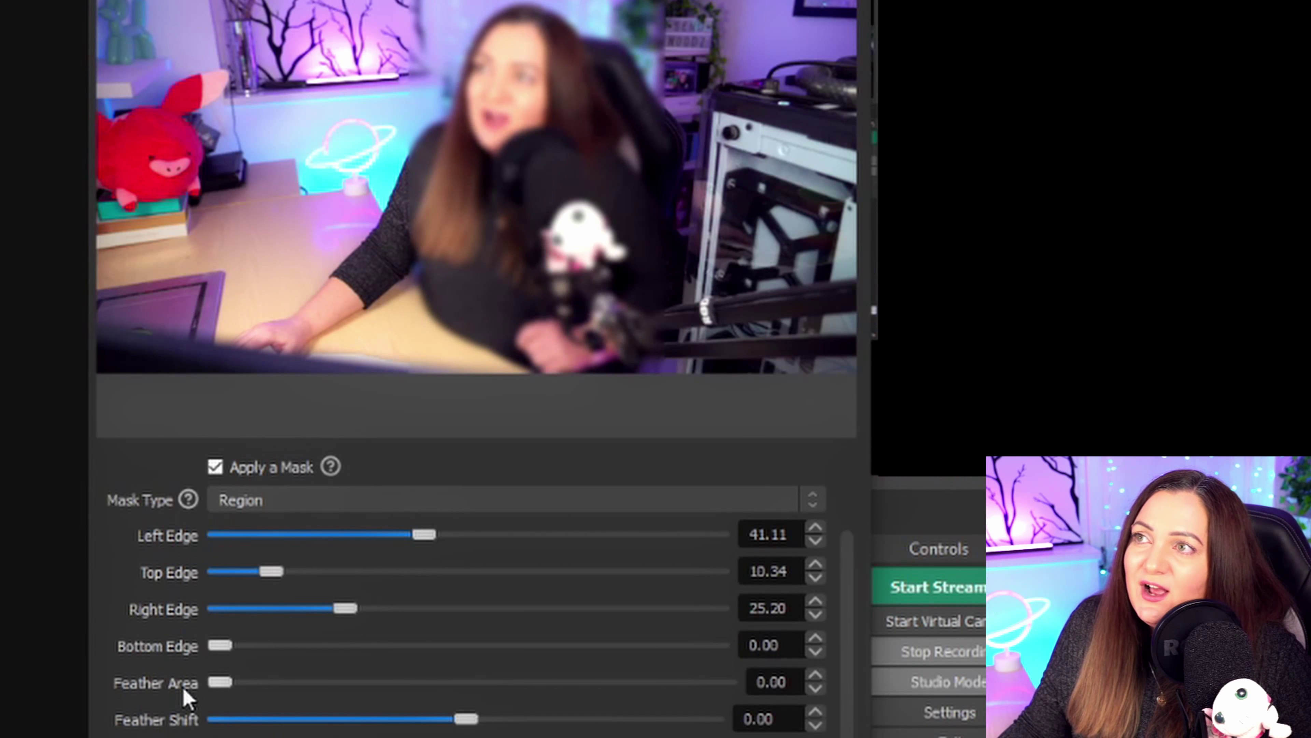
{"action": "left_click_drag", "start_coordinate": [215, 683], "coordinate": [403, 702]}
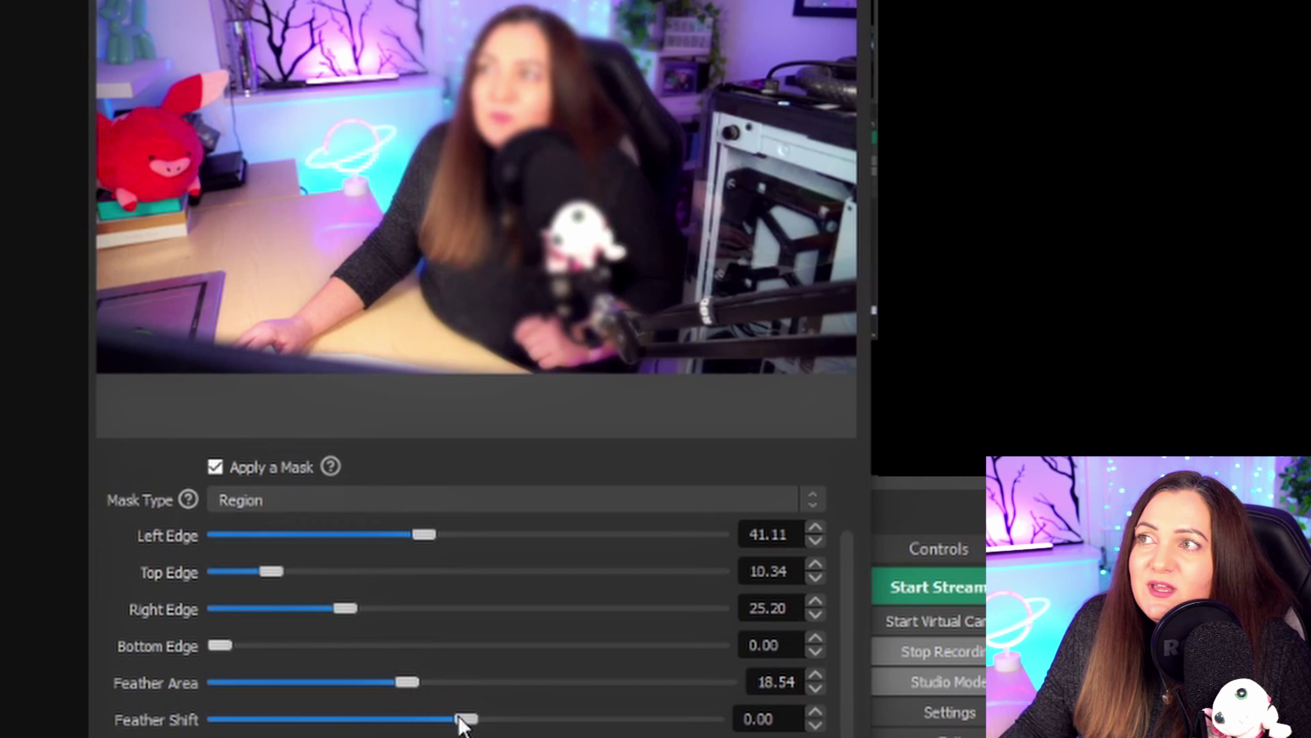
{"action": "mouse_move", "coordinate": [466, 721]}
{"action": "left_mouse_down"}
{"action": "mouse_move", "coordinate": [354, 720]}
{"action": "mouse_move", "coordinate": [550, 719]}
{"action": "mouse_move", "coordinate": [442, 719]}
{"action": "mouse_move", "coordinate": [467, 728]}
{"action": "mouse_move", "coordinate": [454, 728]}
{"action": "left_mouse_up"}
{"action": "scroll", "coordinate": [321, 513], "scroll_direction": "up", "scroll_amount": 2}
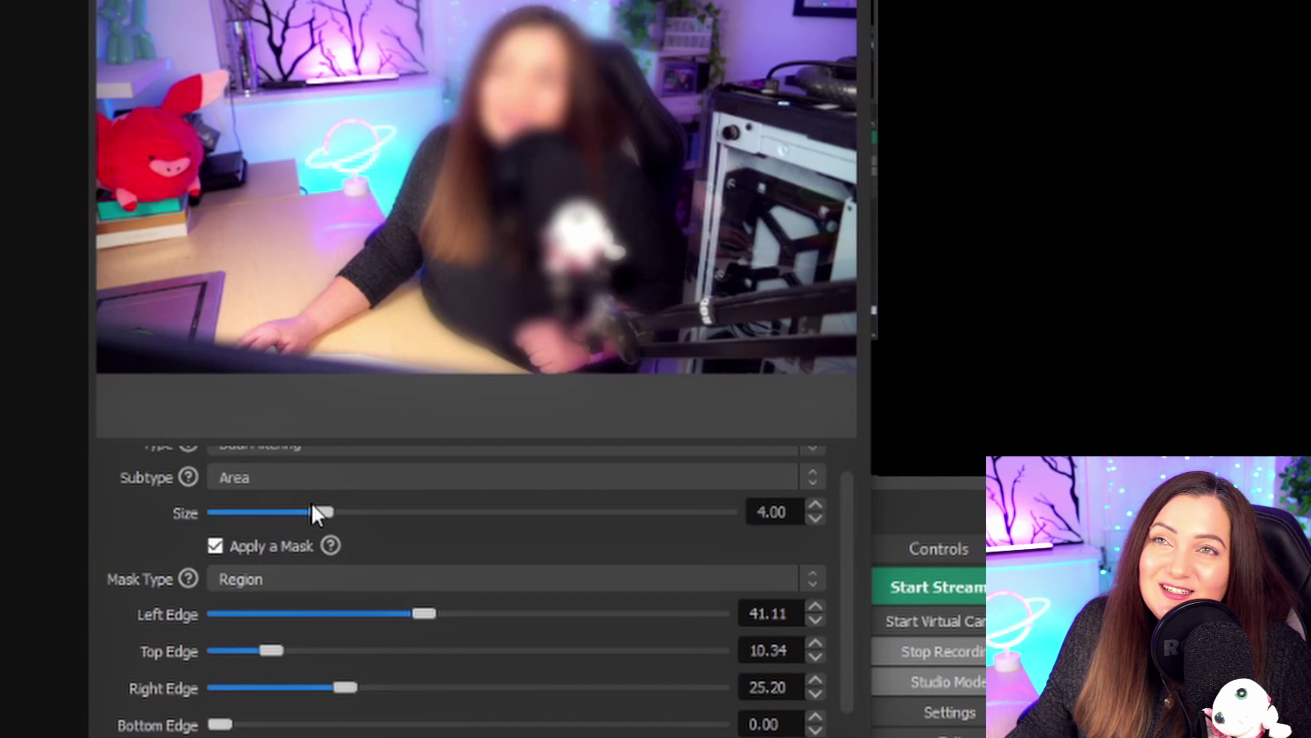
{"action": "left_click_drag", "start_coordinate": [343, 514], "coordinate": [356, 513]}
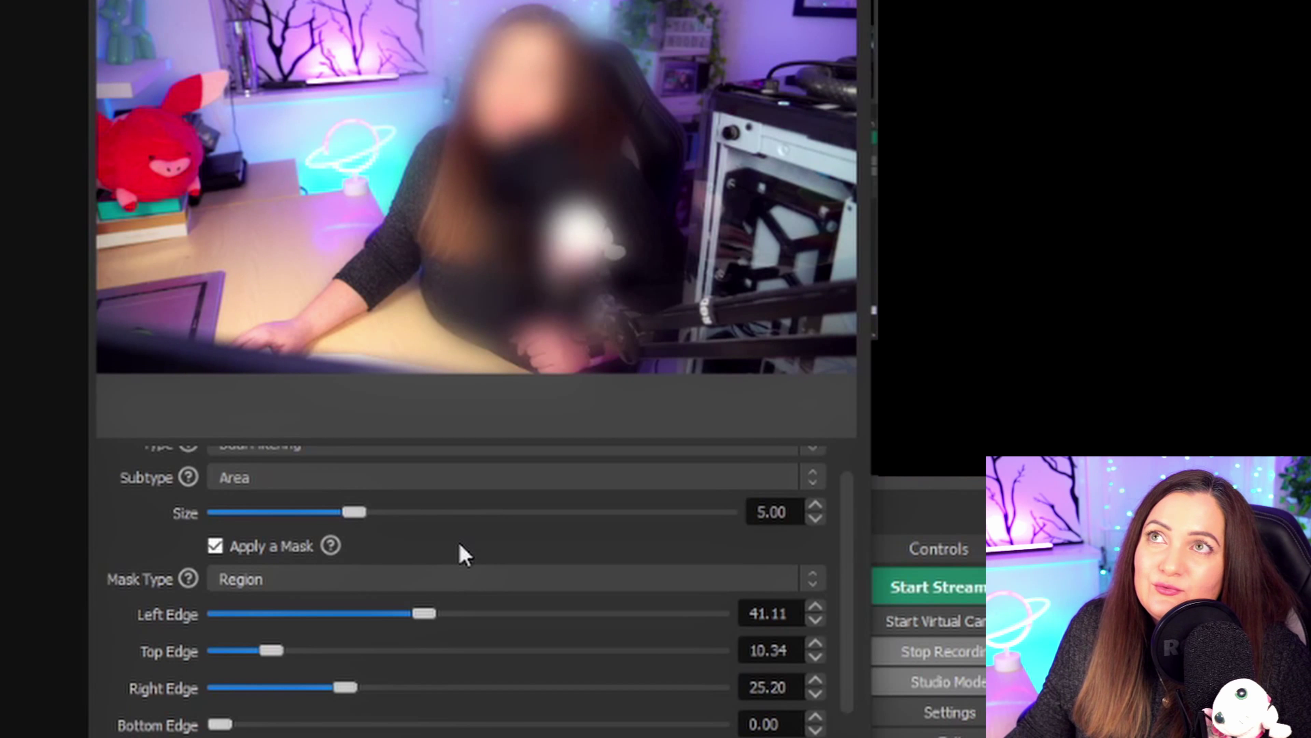
{"action": "scroll", "coordinate": [463, 556], "scroll_direction": "down", "scroll_amount": 2}
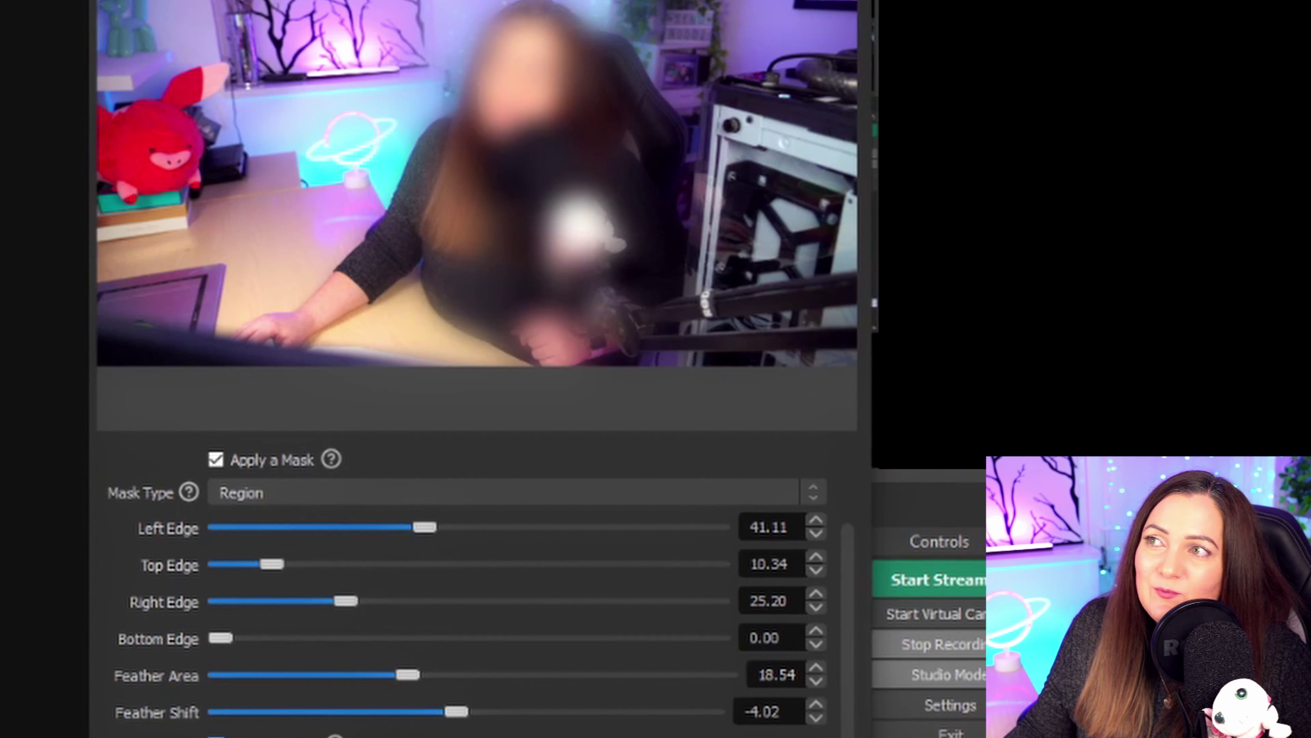
- Tick Invert Region so the background blurs, and lower blur Size to 2.00
{"action": "left_click", "coordinate": [216, 719]}
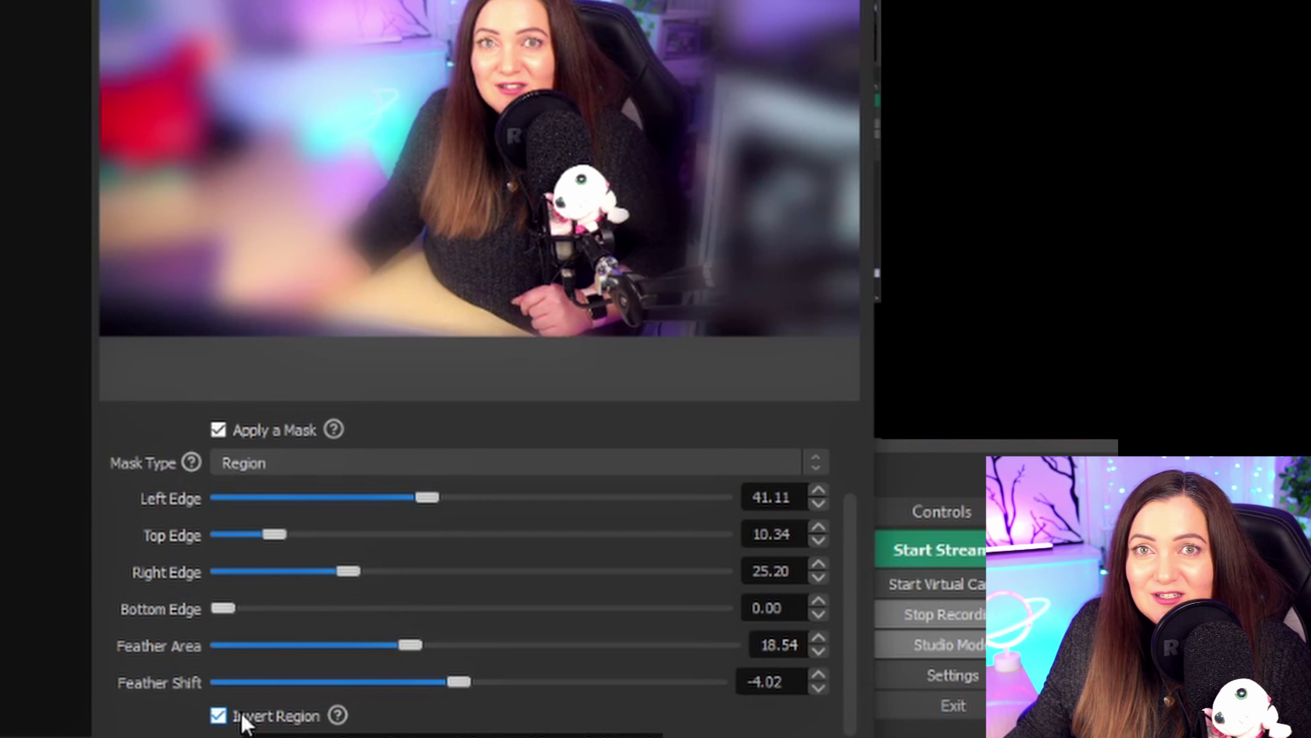
{"action": "scroll", "coordinate": [128, 576], "scroll_direction": "up", "scroll_amount": 2}
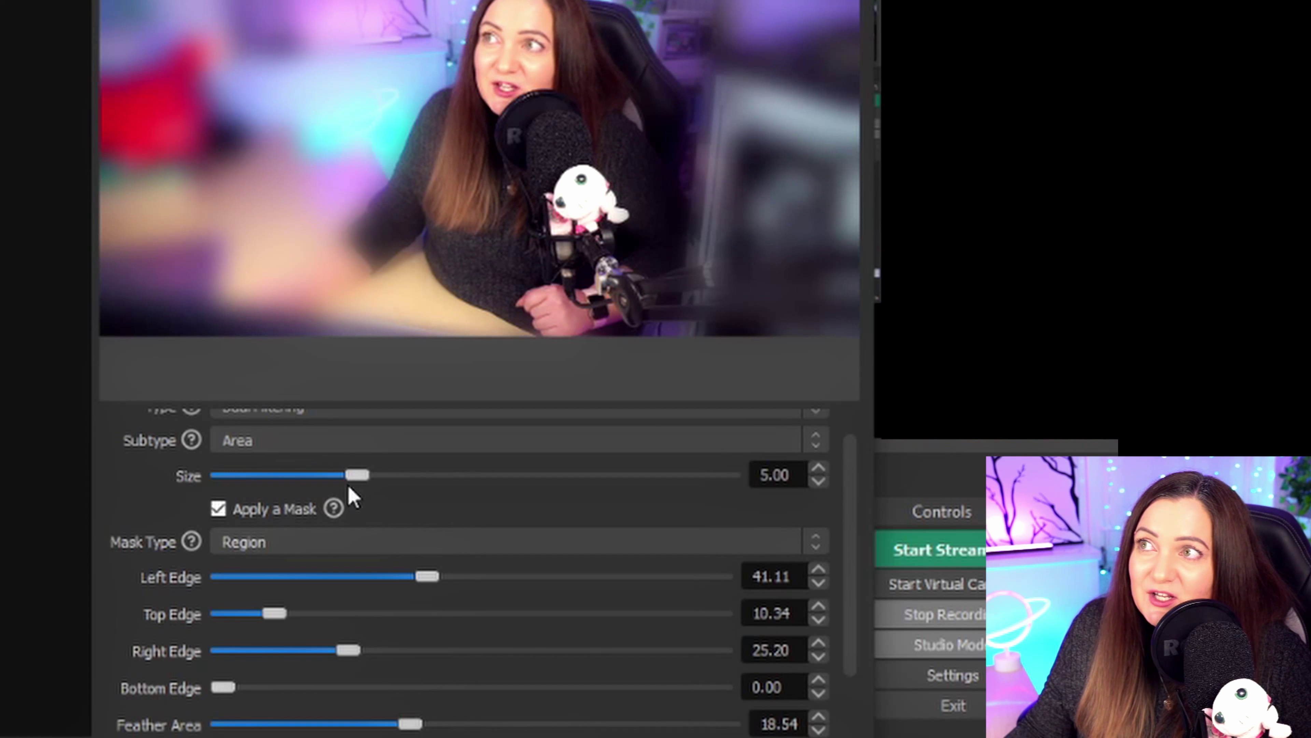
{"action": "left_click_drag", "start_coordinate": [346, 479], "coordinate": [260, 484]}
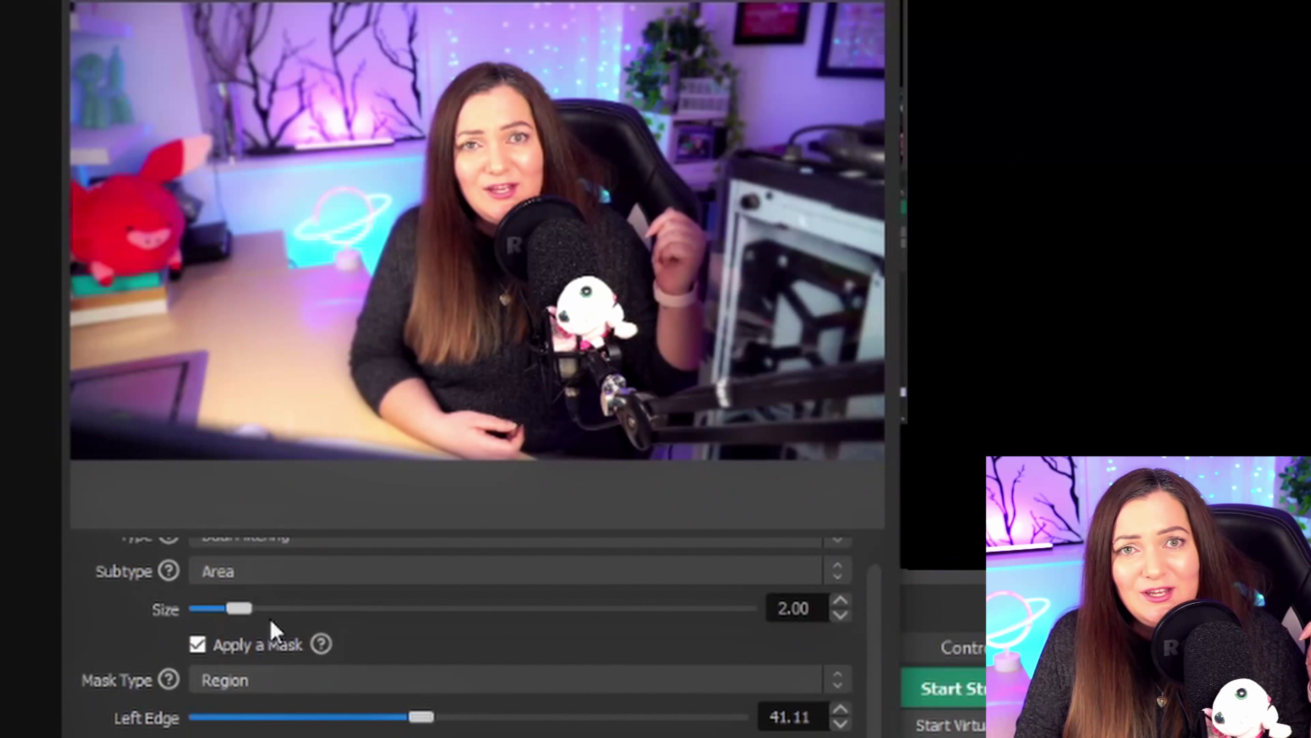
- Switch the blur mask type to Image, load the border3.png mask, and raise blur size to 8.00
{"action": "scroll", "coordinate": [269, 627], "scroll_direction": "up", "scroll_amount": 2}
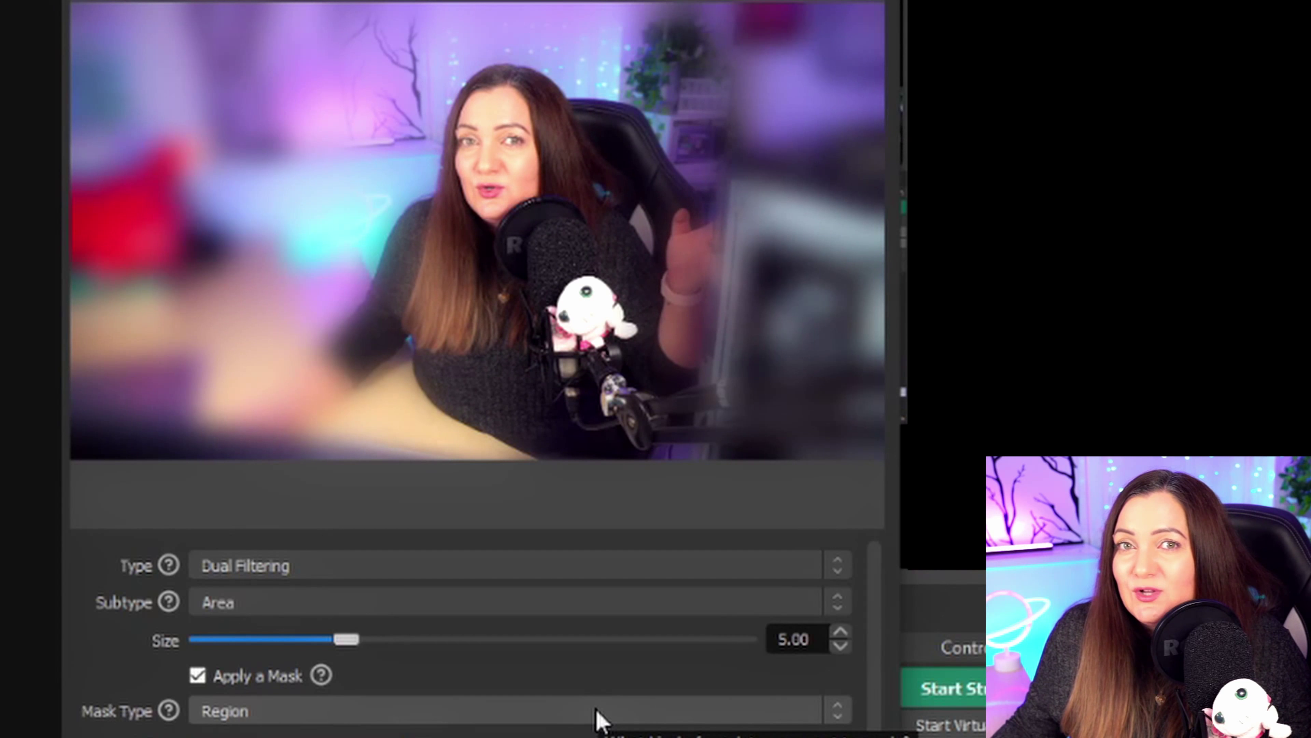
{"action": "left_click", "coordinate": [606, 716]}
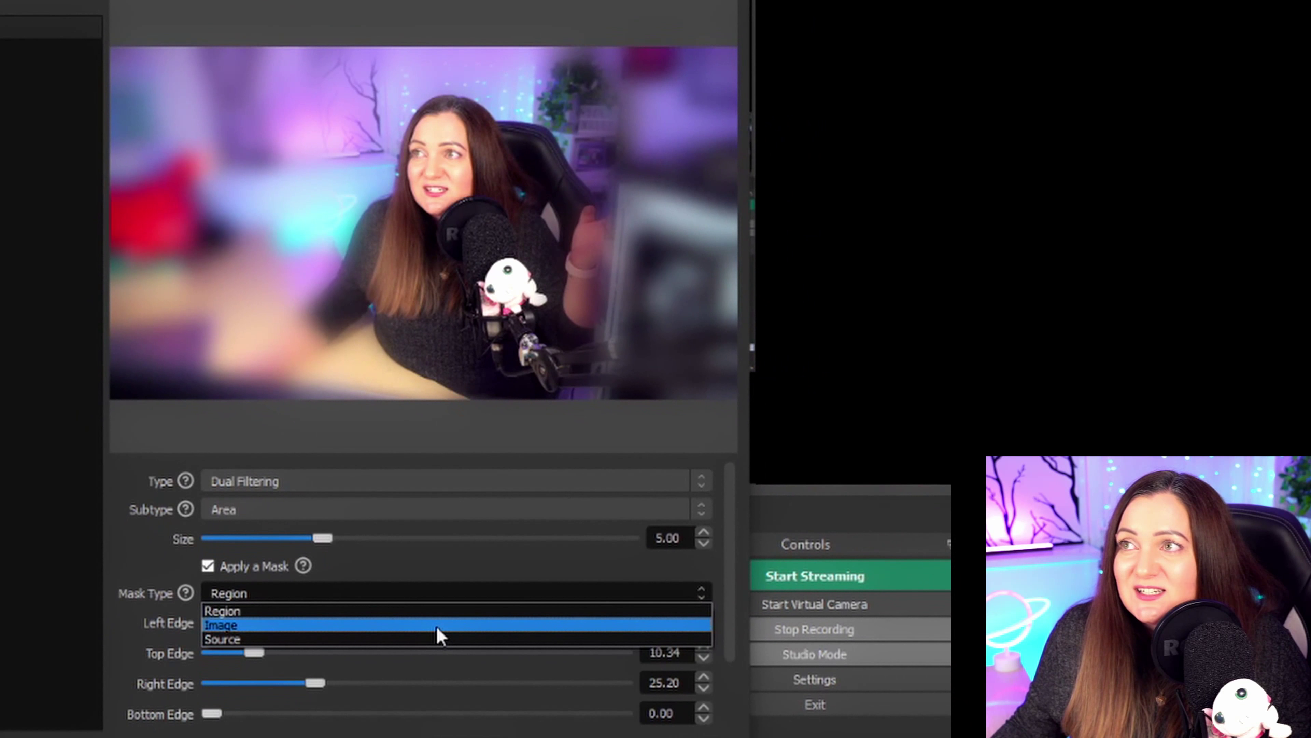
{"action": "left_click", "coordinate": [438, 626]}
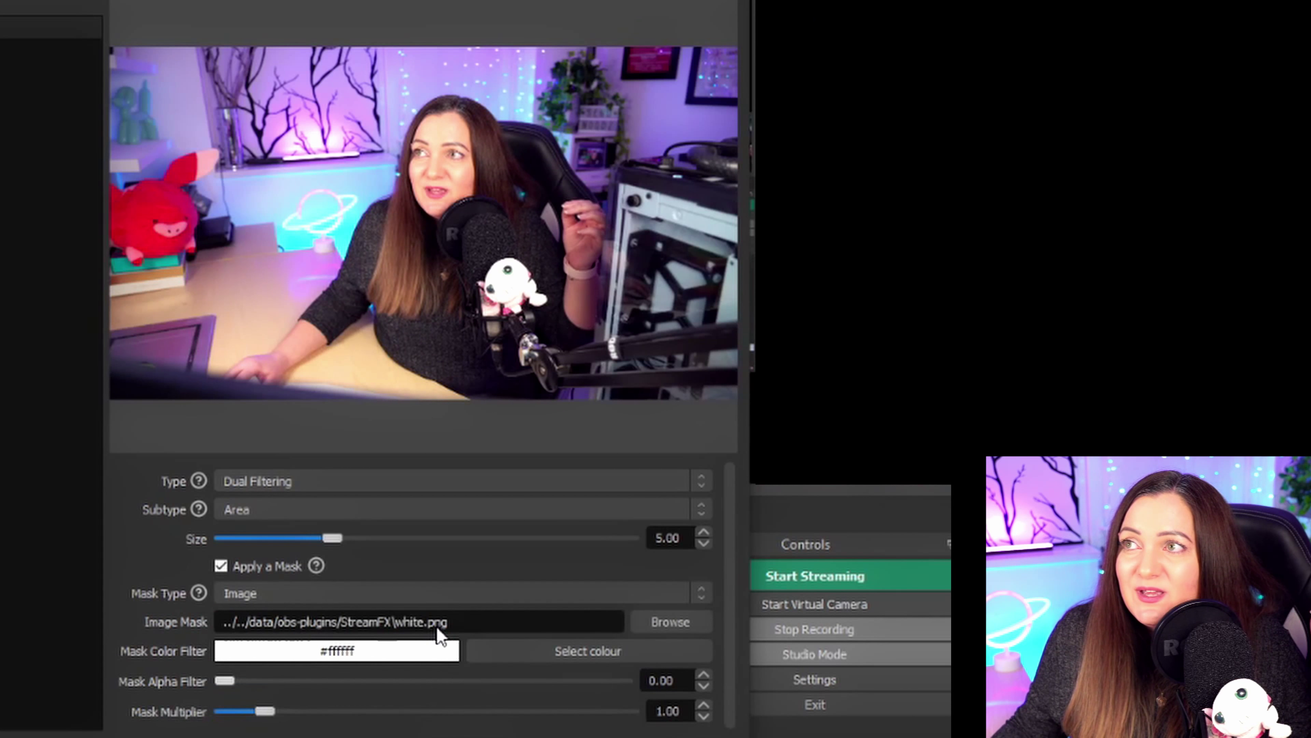
{"action": "left_click", "coordinate": [668, 617]}
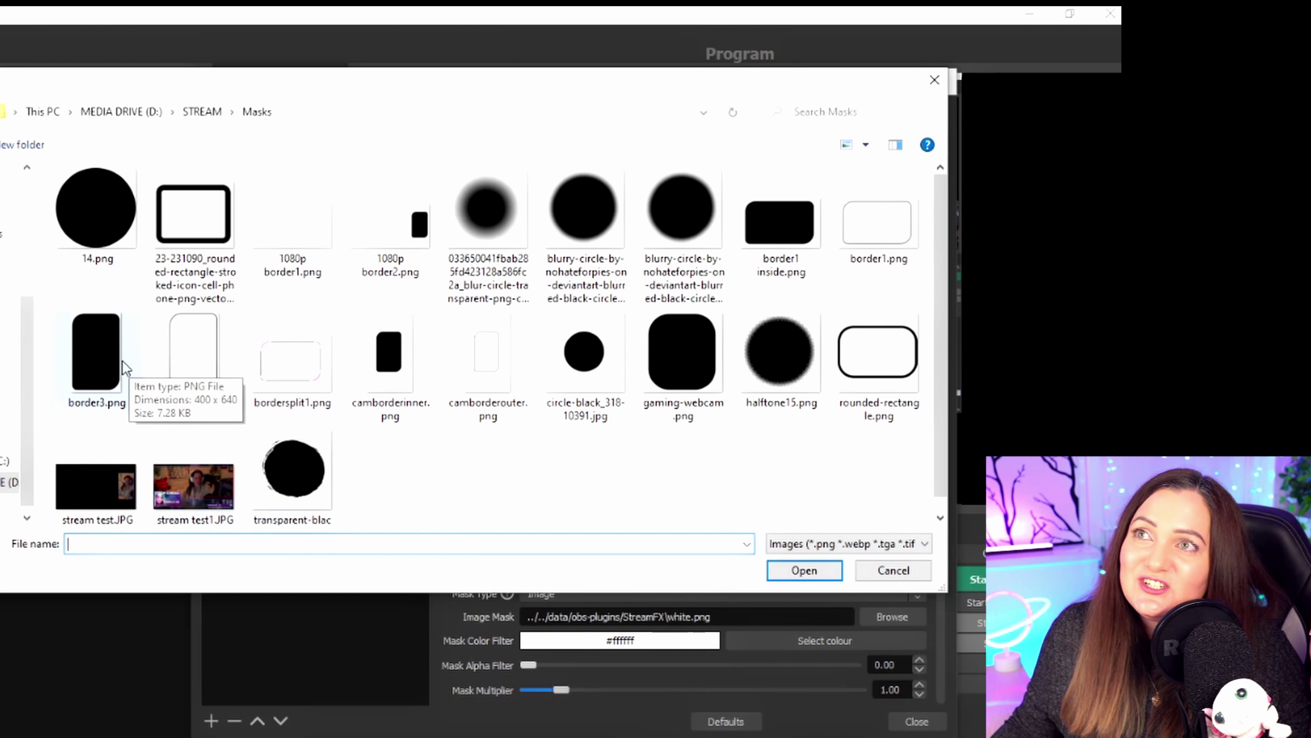
{"action": "left_click", "coordinate": [99, 351]}
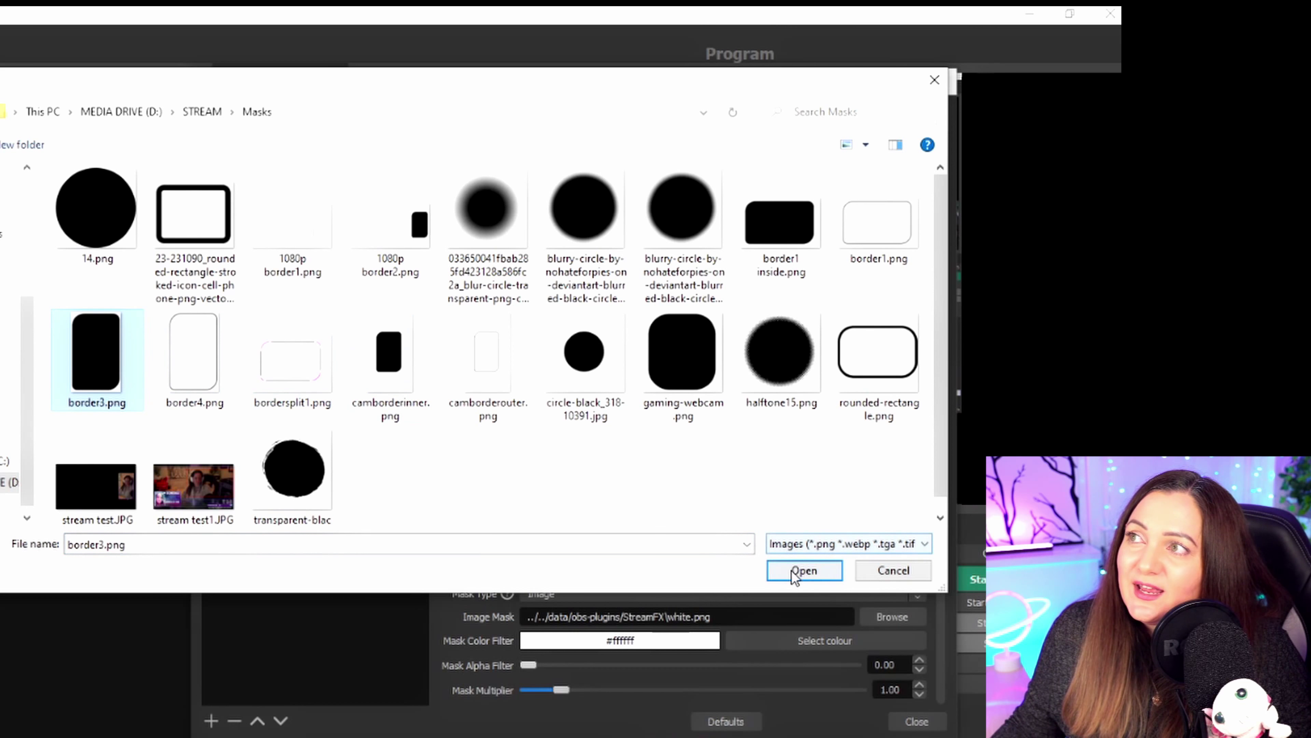
{"action": "left_click", "coordinate": [803, 570]}
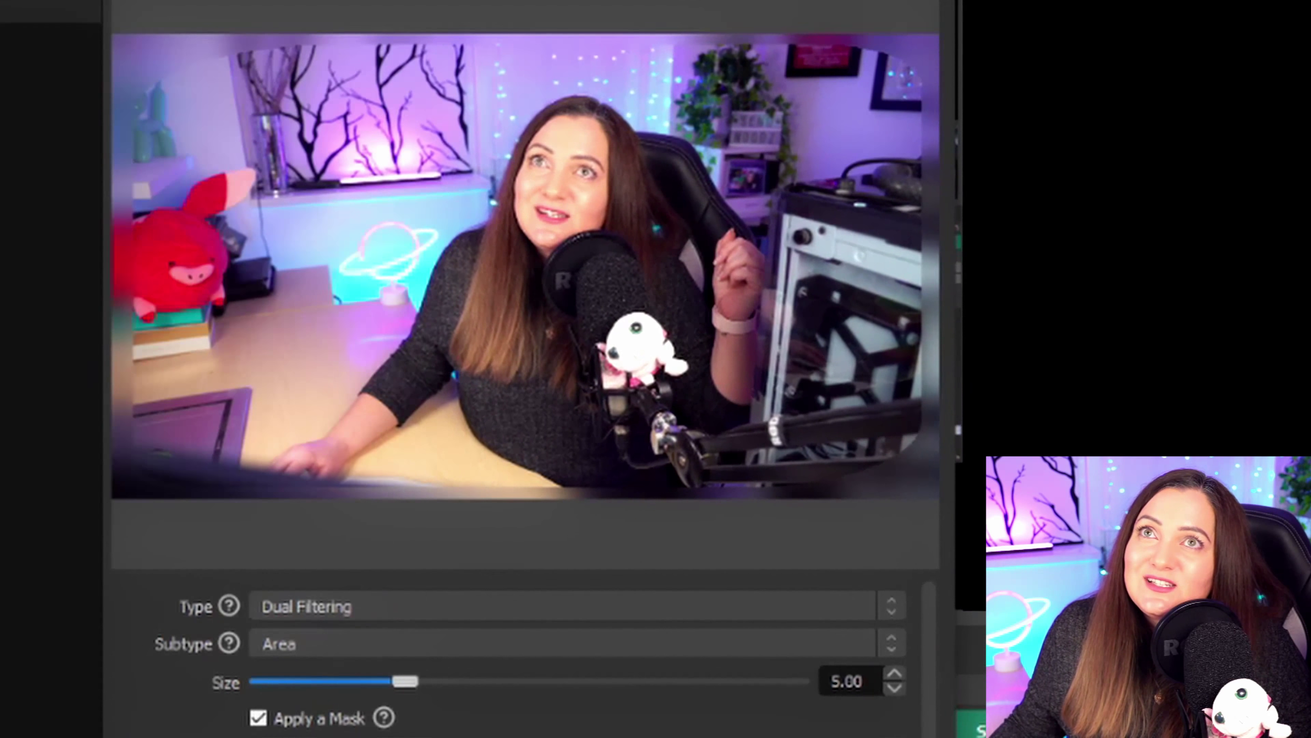
{"action": "left_click_drag", "start_coordinate": [407, 681], "coordinate": [496, 691]}
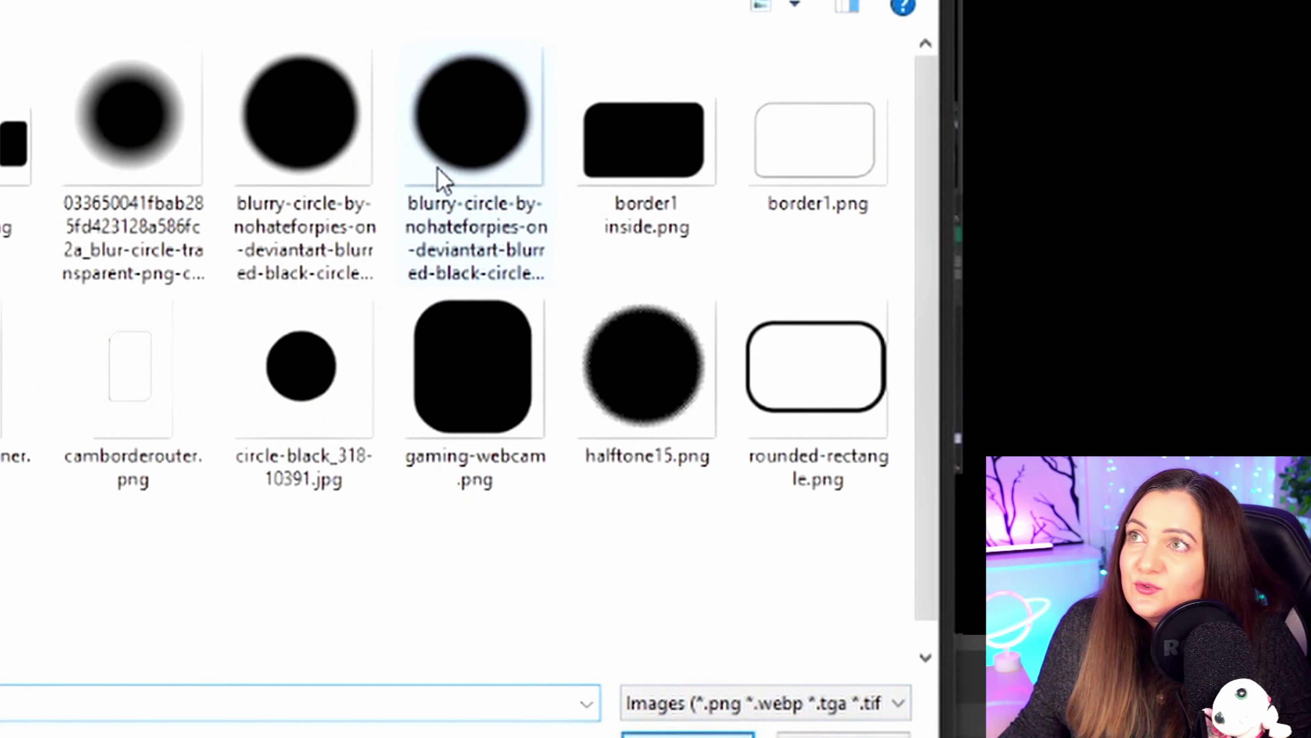
{"action": "scroll", "coordinate": [469, 335], "scroll_direction": "down", "scroll_amount": 1}
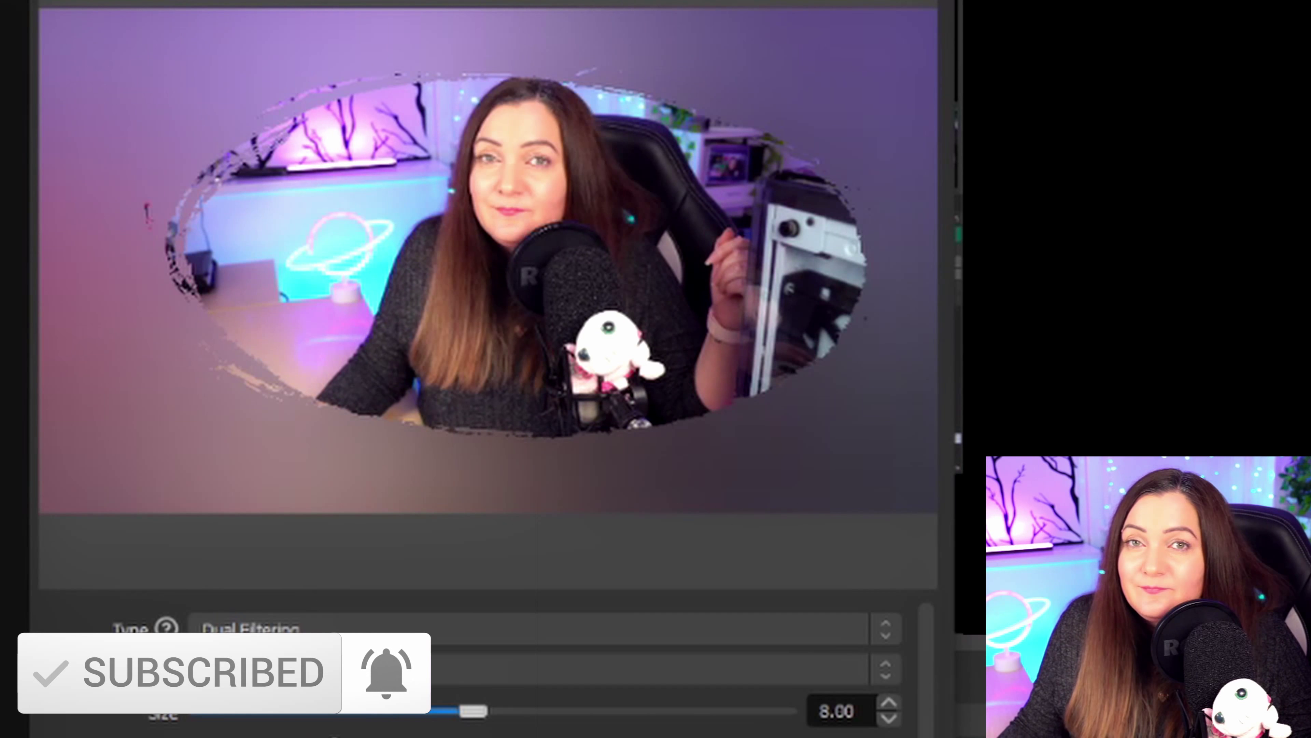
- Hide the first Blur filter and add a new Blur filter named Blur 2
{"action": "left_click", "coordinate": [0, 0]}
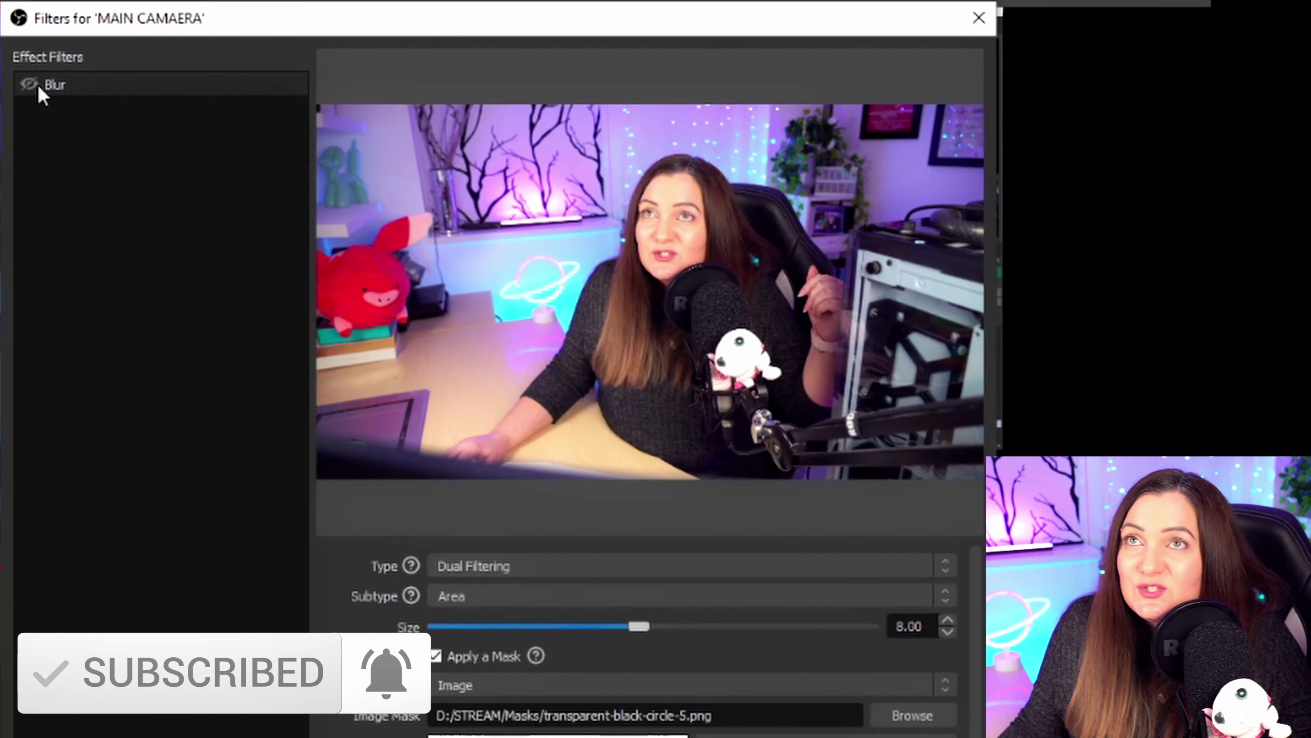
{"action": "left_click", "coordinate": [31, 735]}
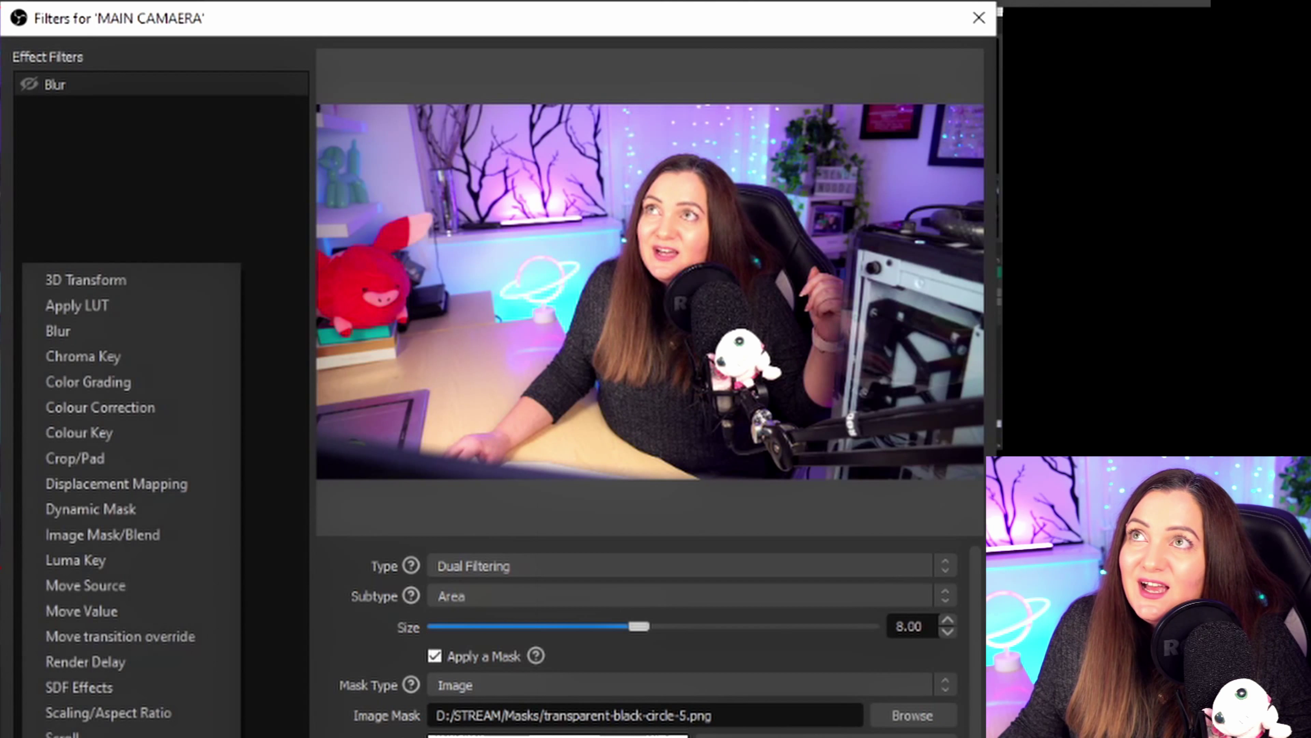
{"action": "left_click", "coordinate": [158, 336]}
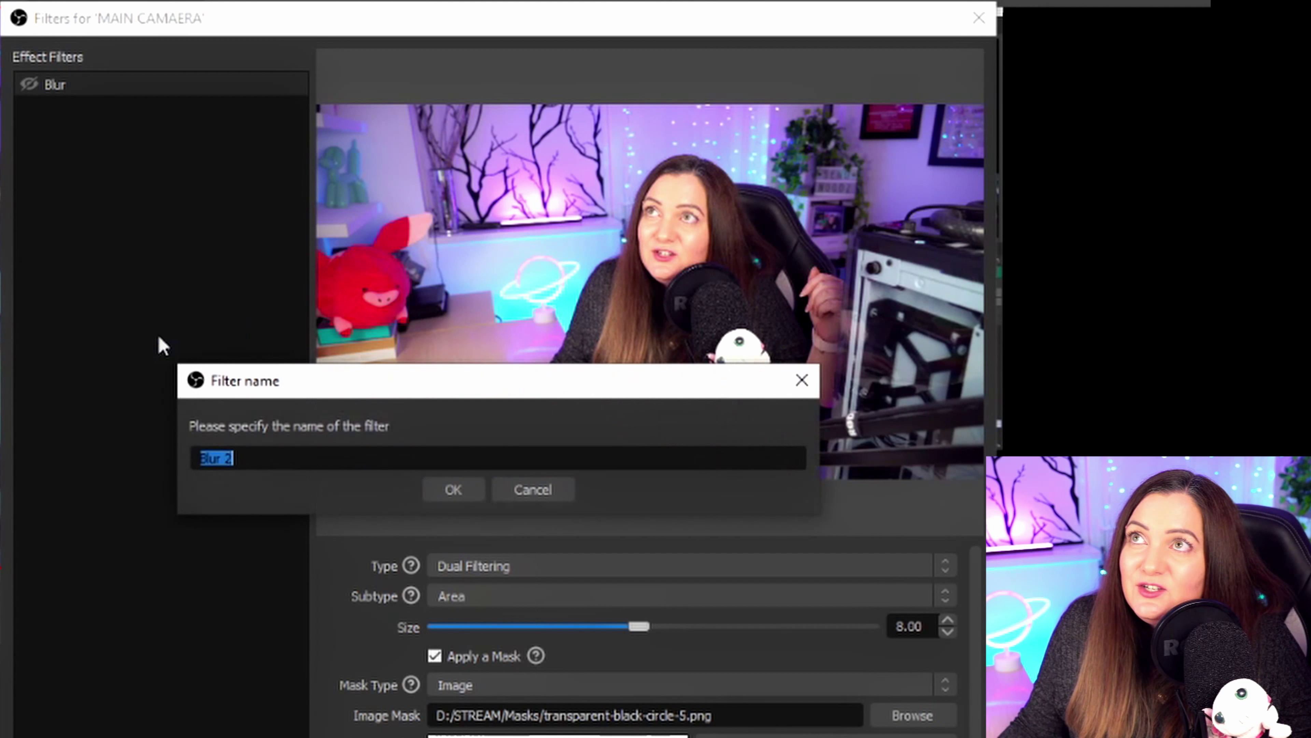
{"action": "left_click", "coordinate": [453, 490]}
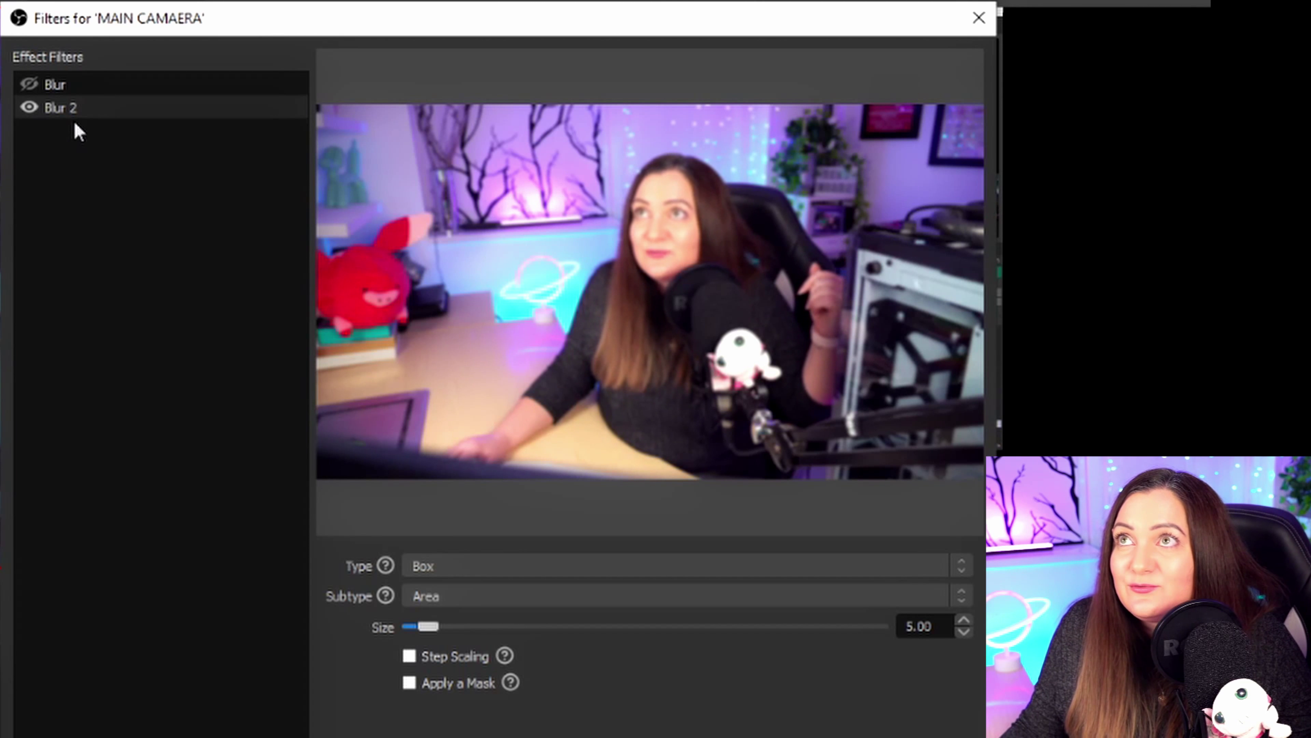
- Set Blur 2's type to Dual Filtering and increase its blur size
{"action": "left_click", "coordinate": [77, 109]}
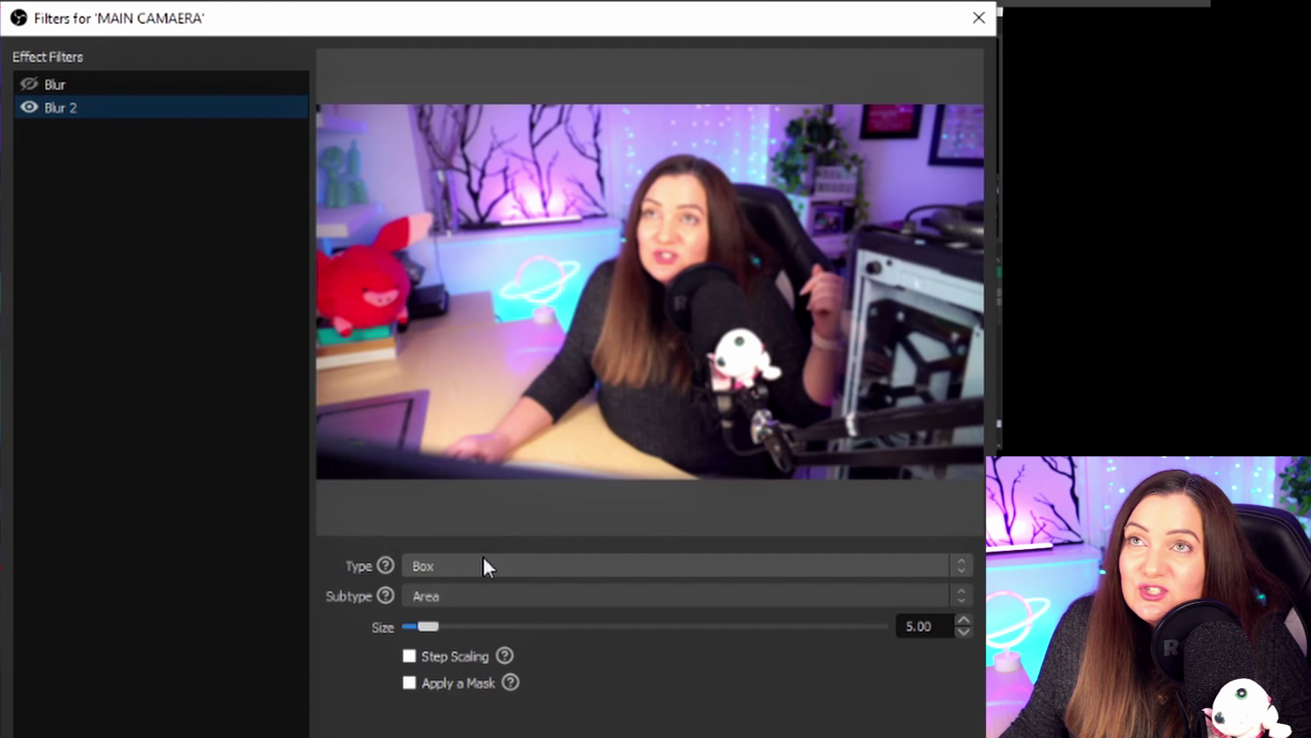
{"action": "left_click", "coordinate": [468, 565]}
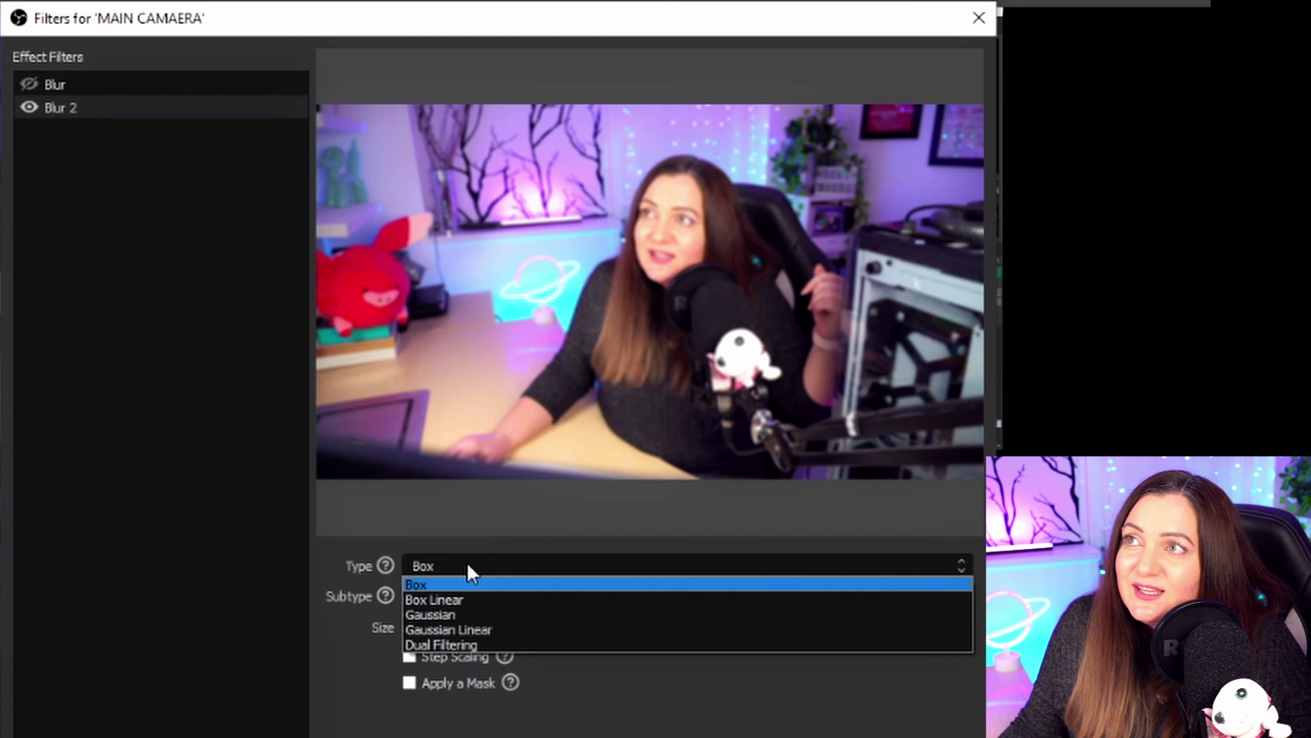
{"action": "left_click", "coordinate": [479, 640]}
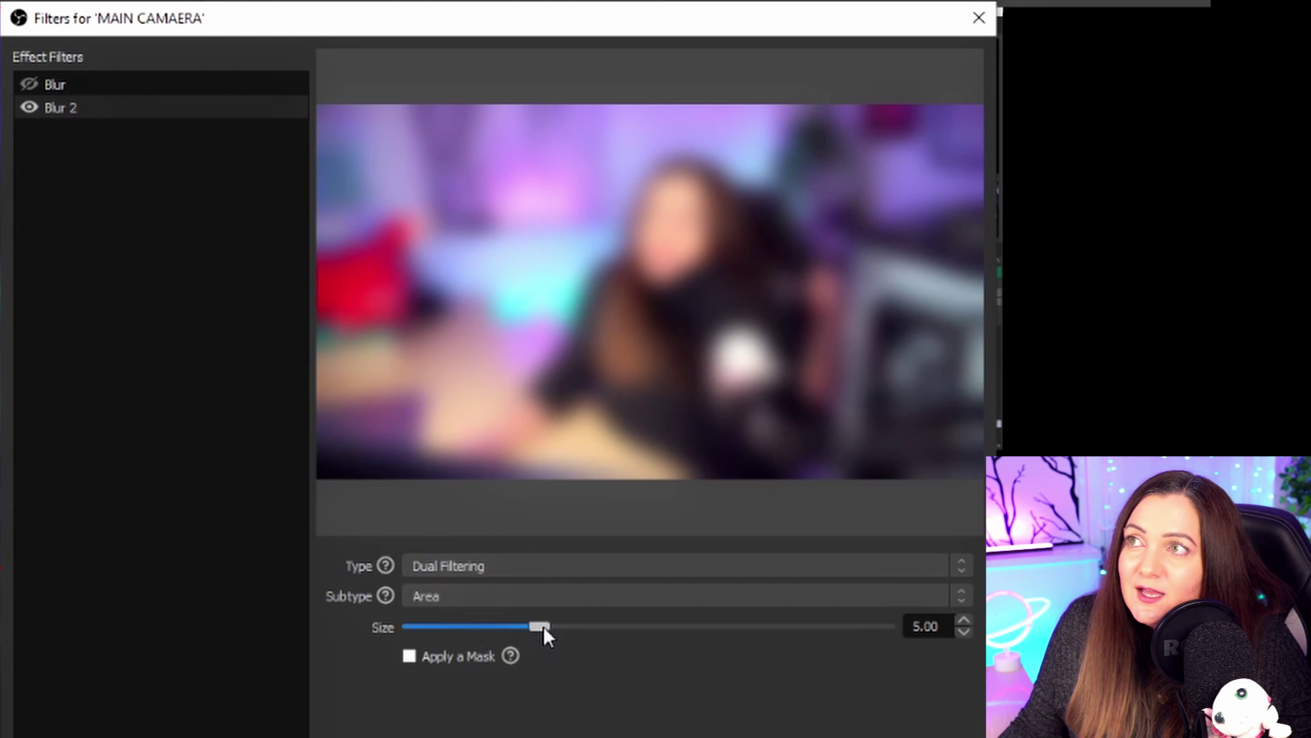
{"action": "mouse_move", "coordinate": [554, 629]}
{"action": "left_mouse_down"}
{"action": "mouse_move", "coordinate": [570, 627]}
{"action": "mouse_move", "coordinate": [557, 628]}
{"action": "left_mouse_up"}
- Enable Apply a Mask on Blur 2, keeping the Region mask type
{"action": "left_click", "coordinate": [409, 656]}
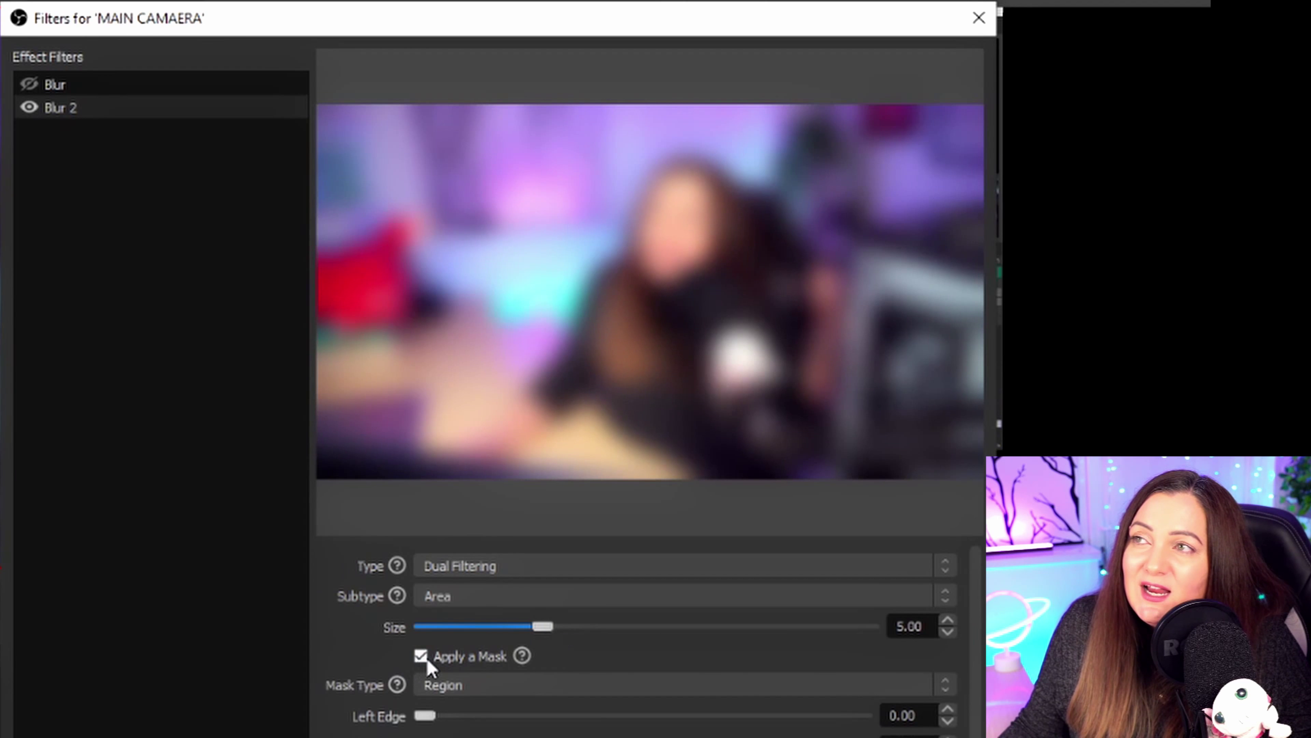